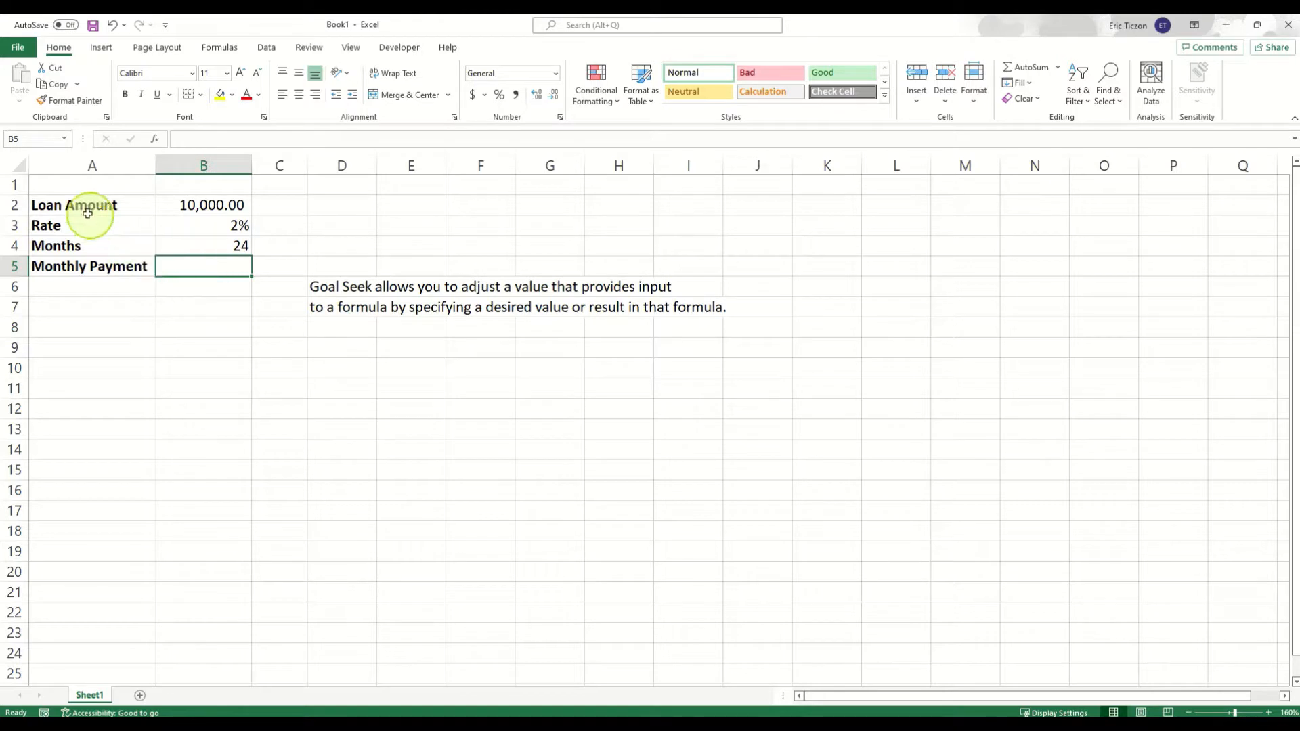
Step: Examine the loan table in A2:B5, covering the loan amount, rate, months and the empty monthly payment cell
drag(81, 206, 186, 266)
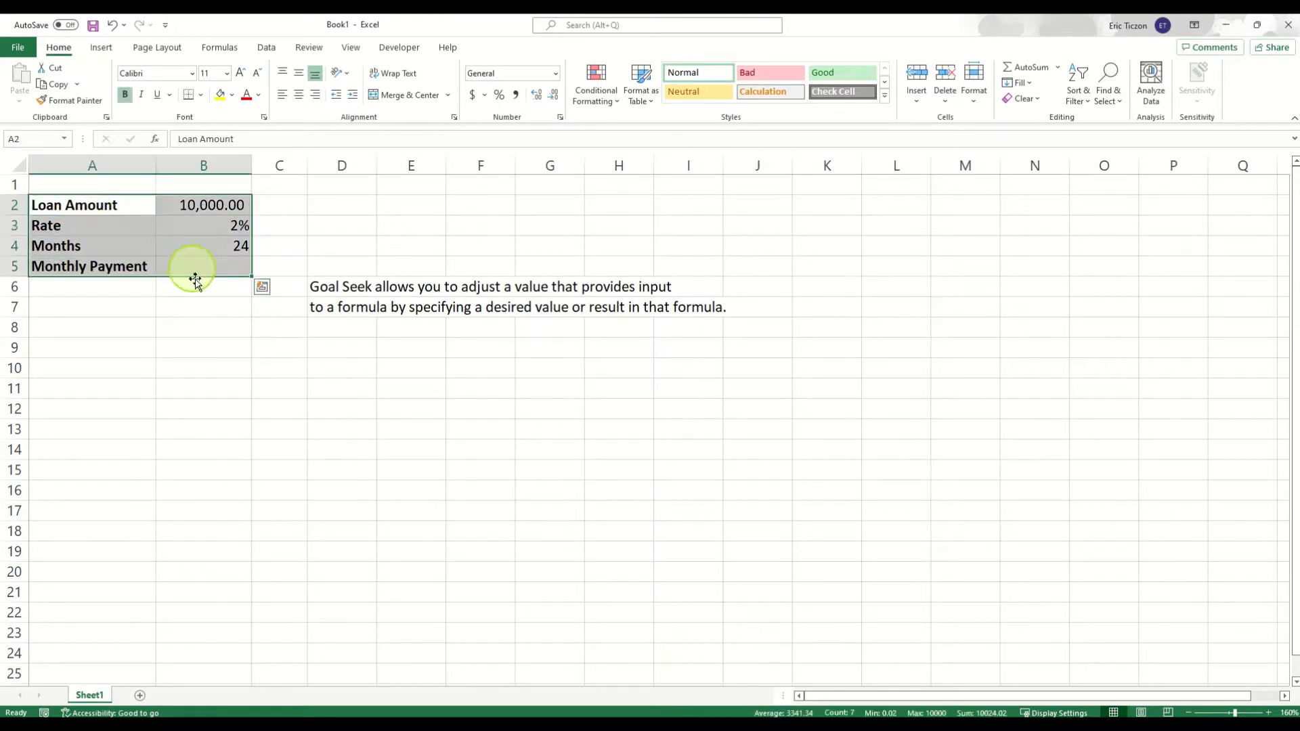
click(195, 323)
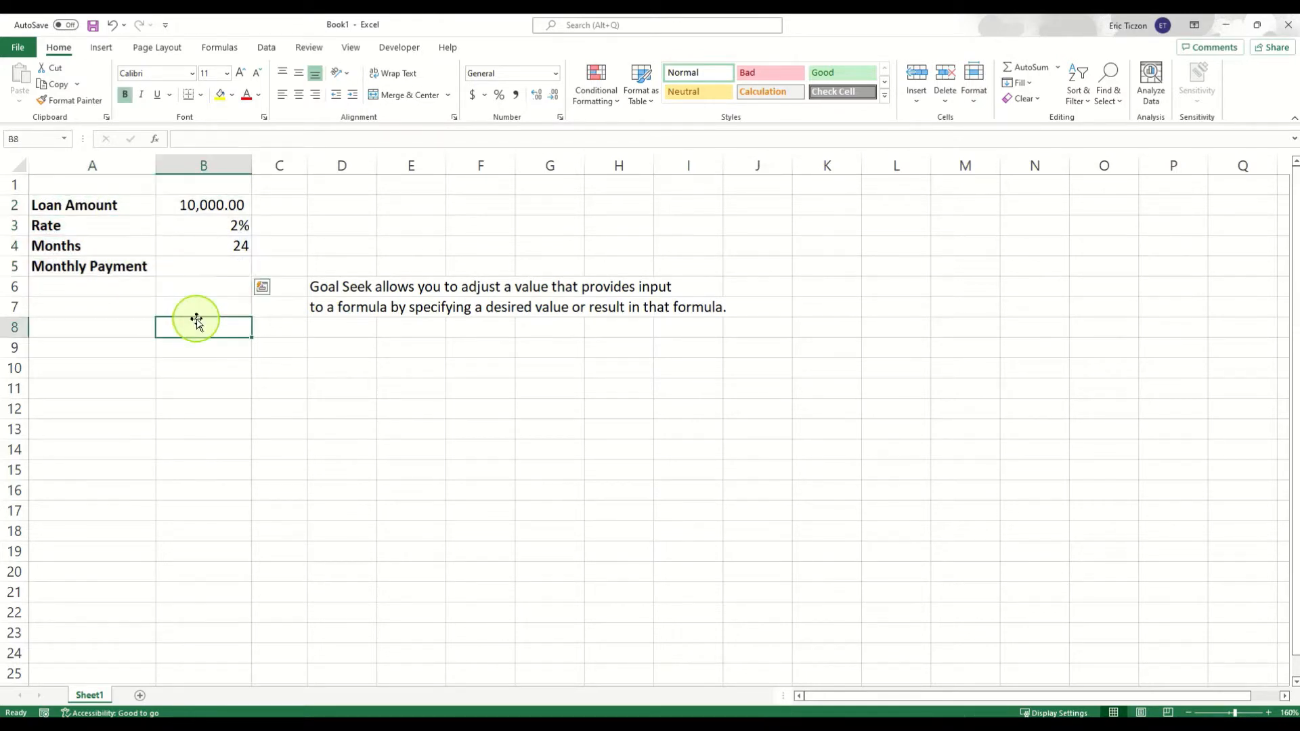
click(239, 386)
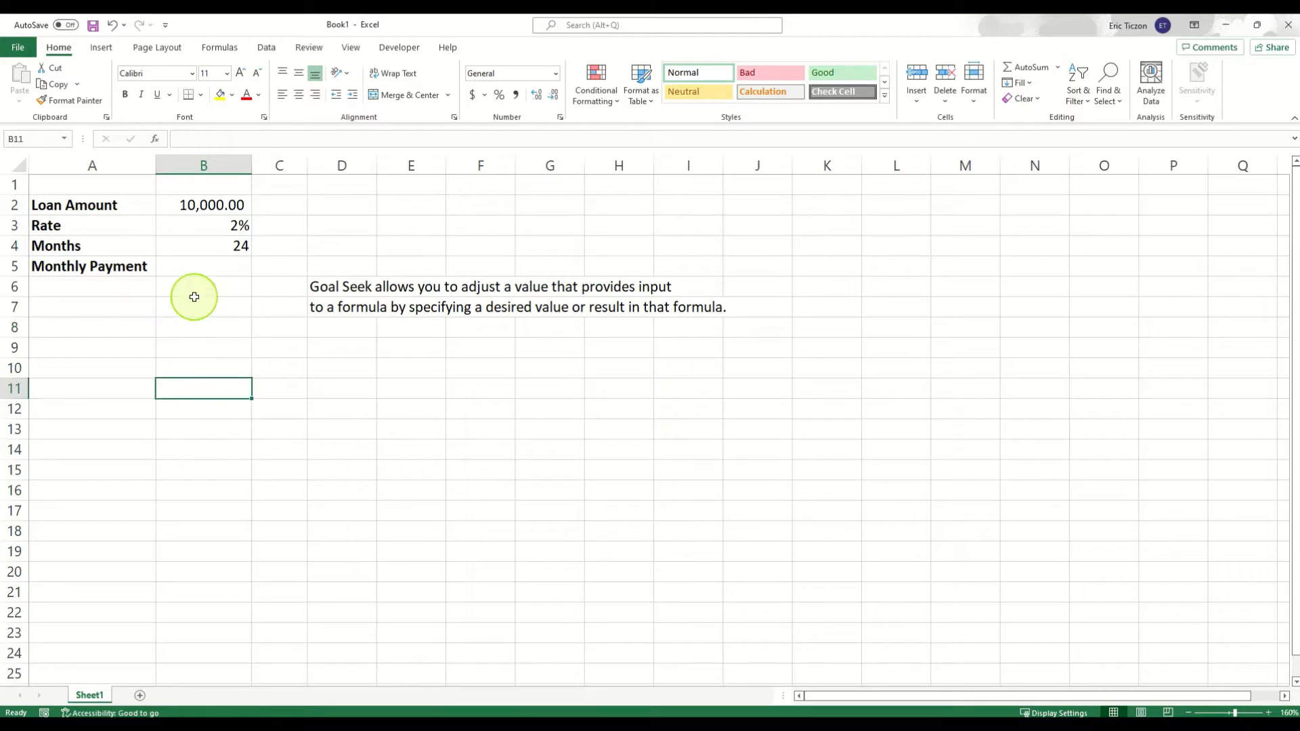
click(197, 265)
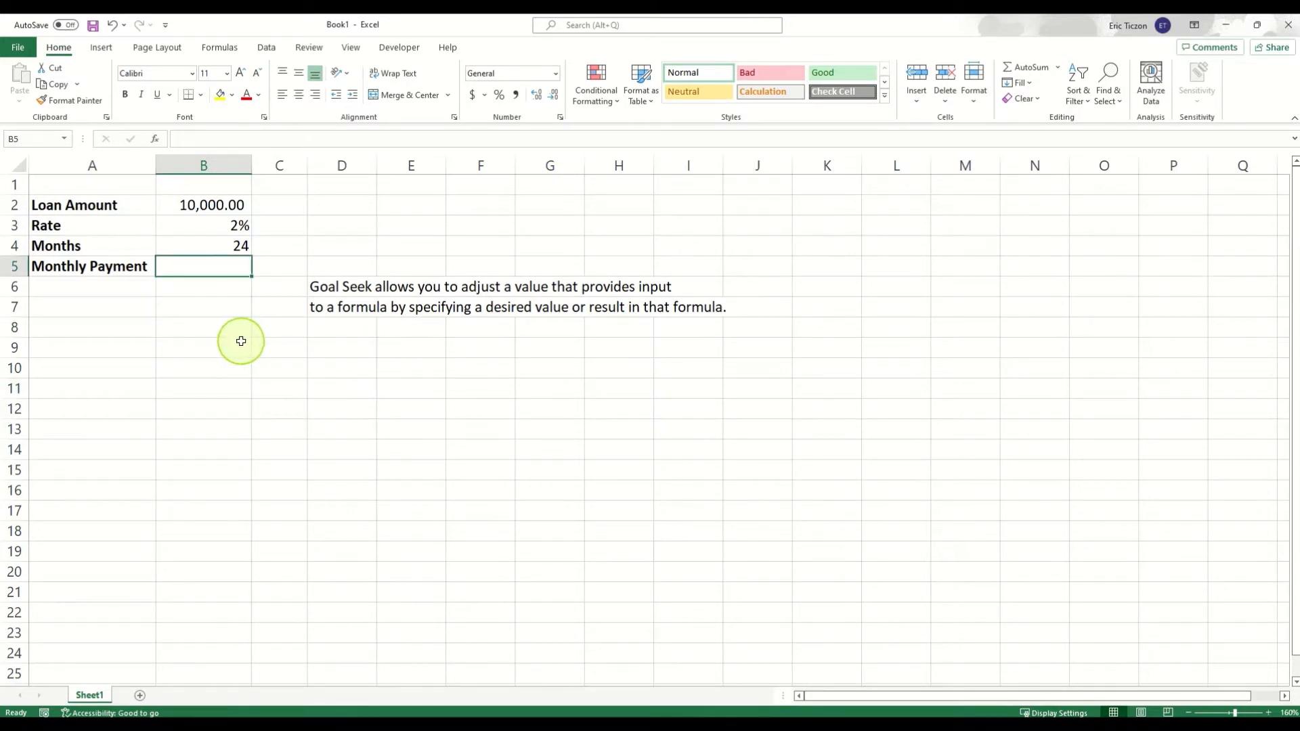
click(199, 333)
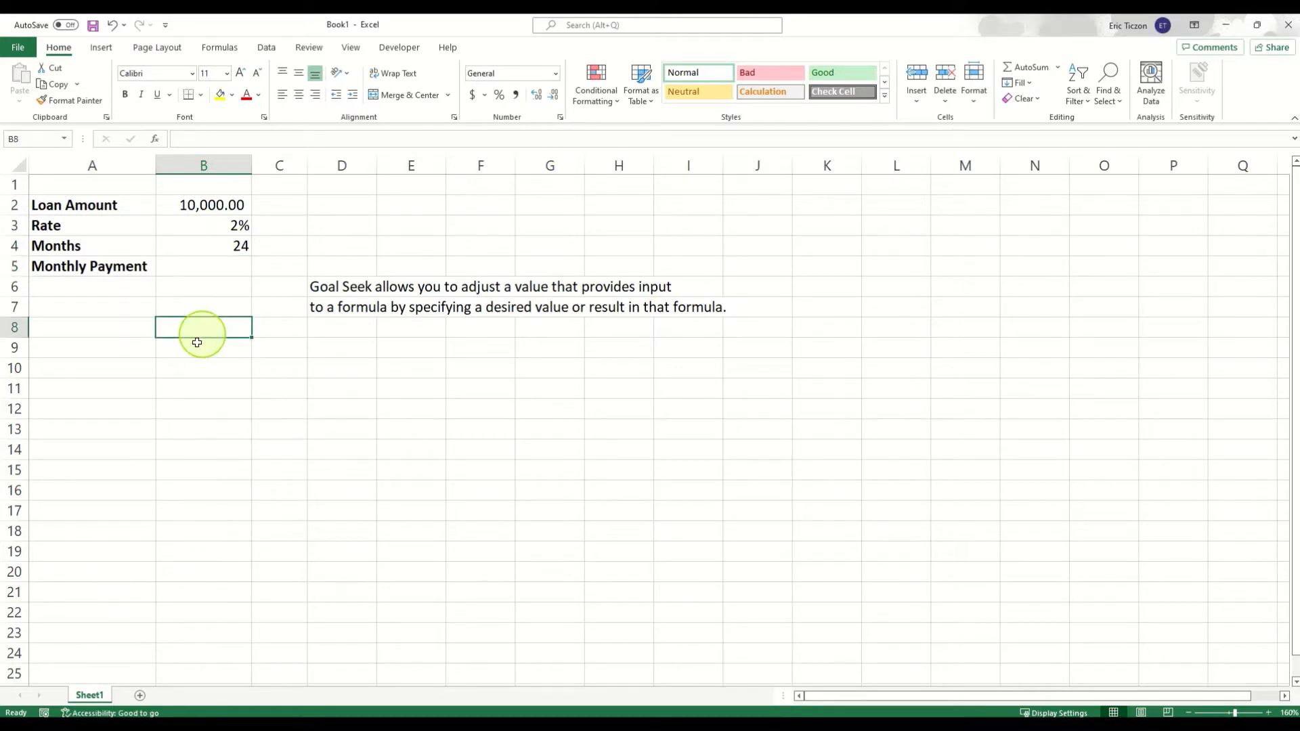
click(180, 207)
click(181, 220)
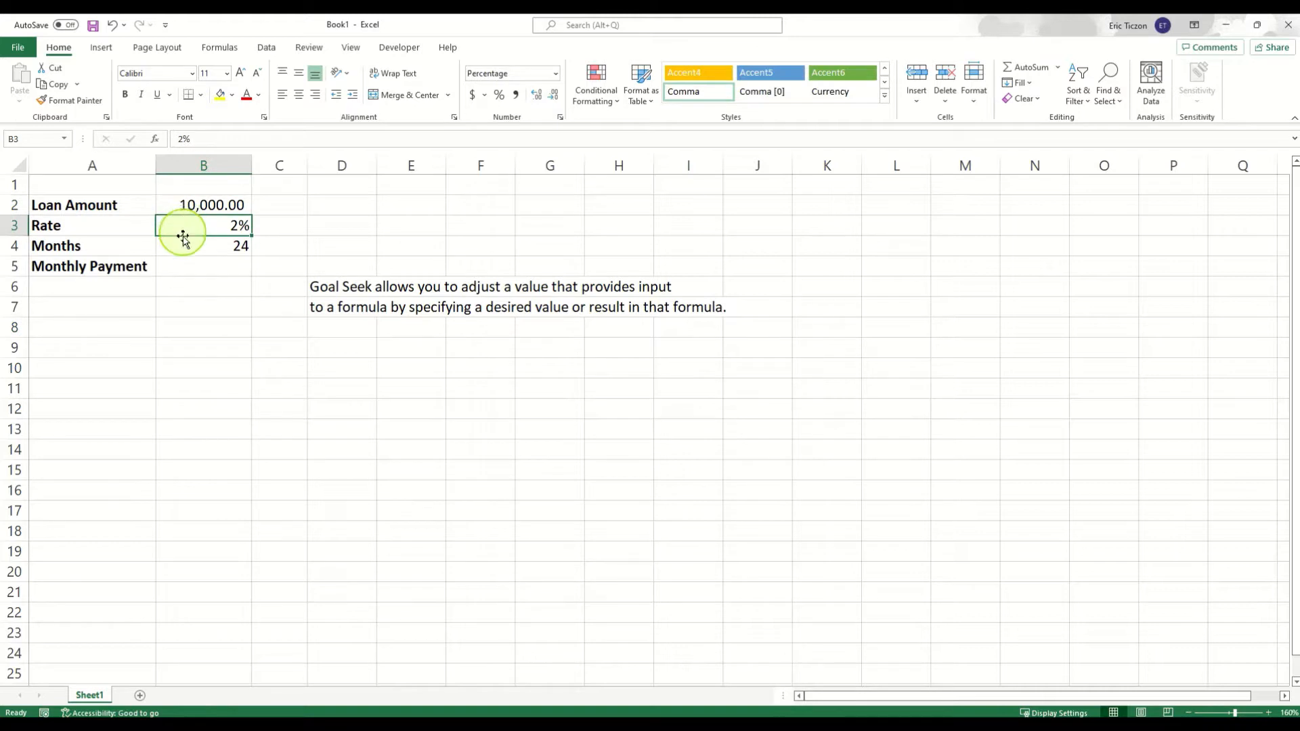
click(182, 245)
click(181, 267)
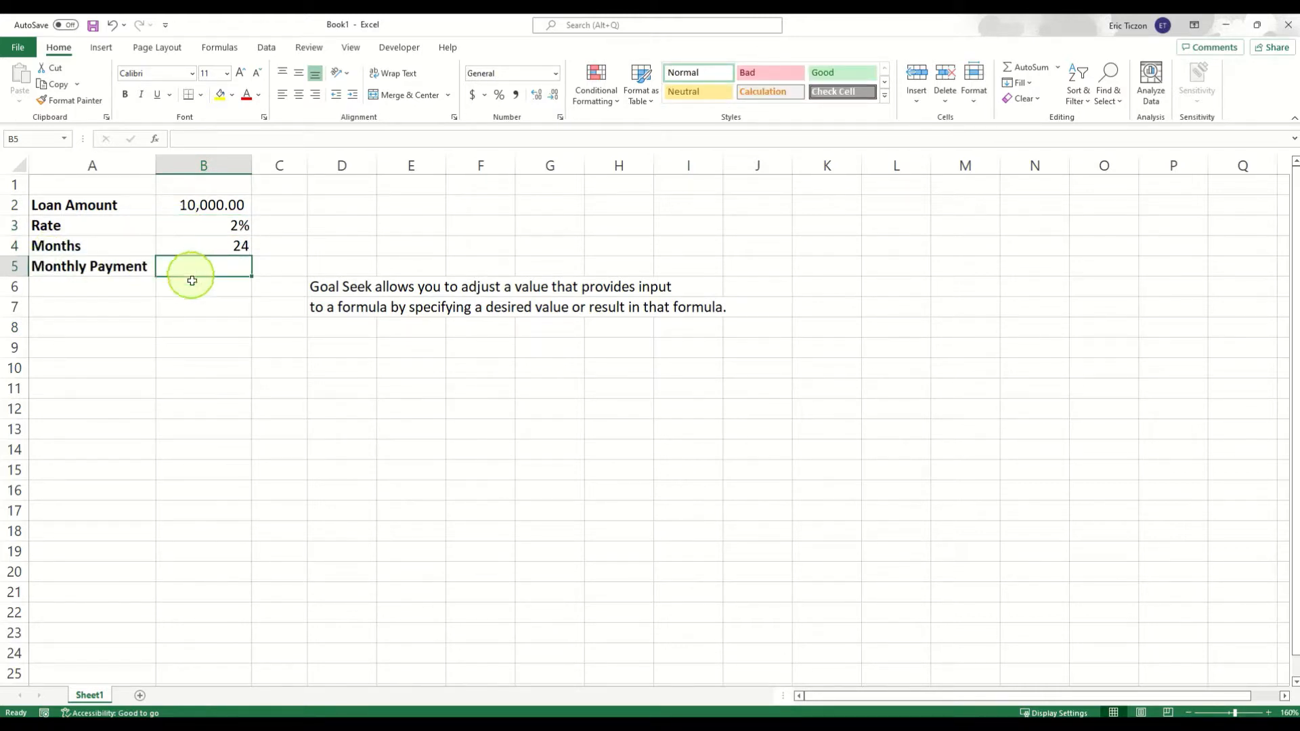
click(205, 209)
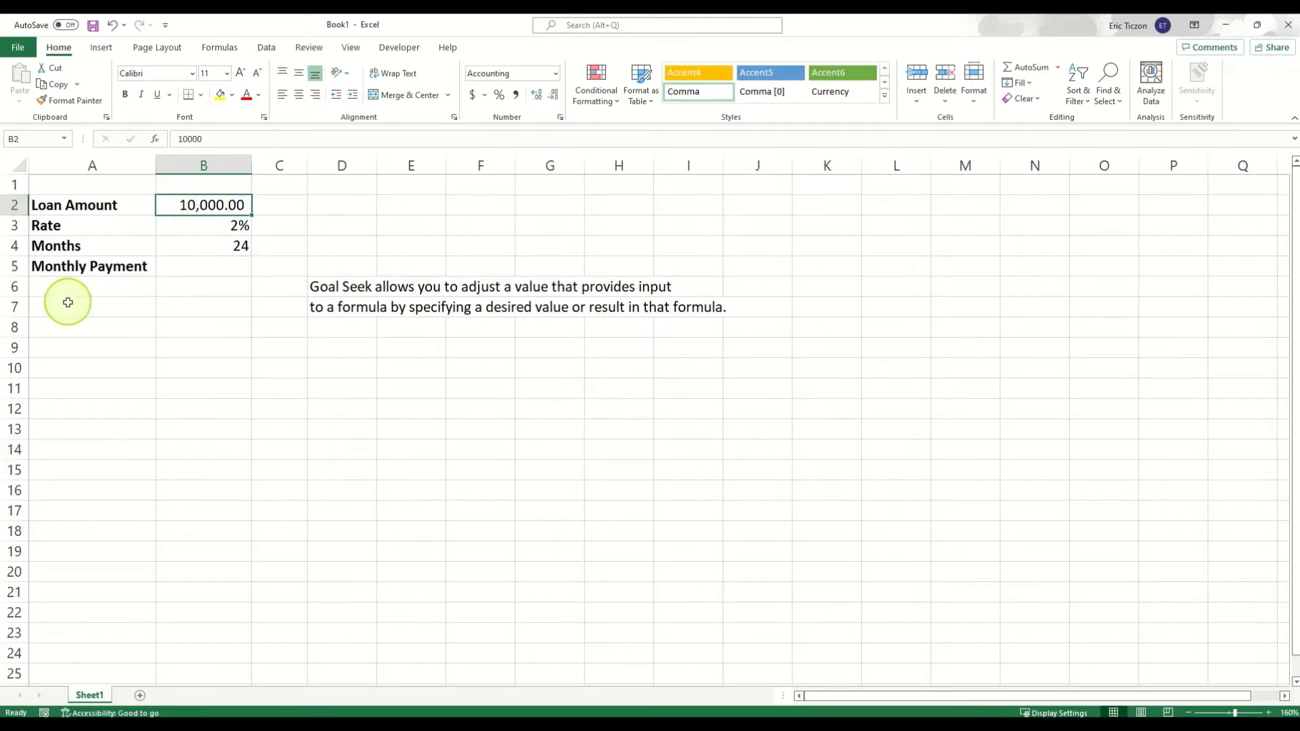
click(203, 221)
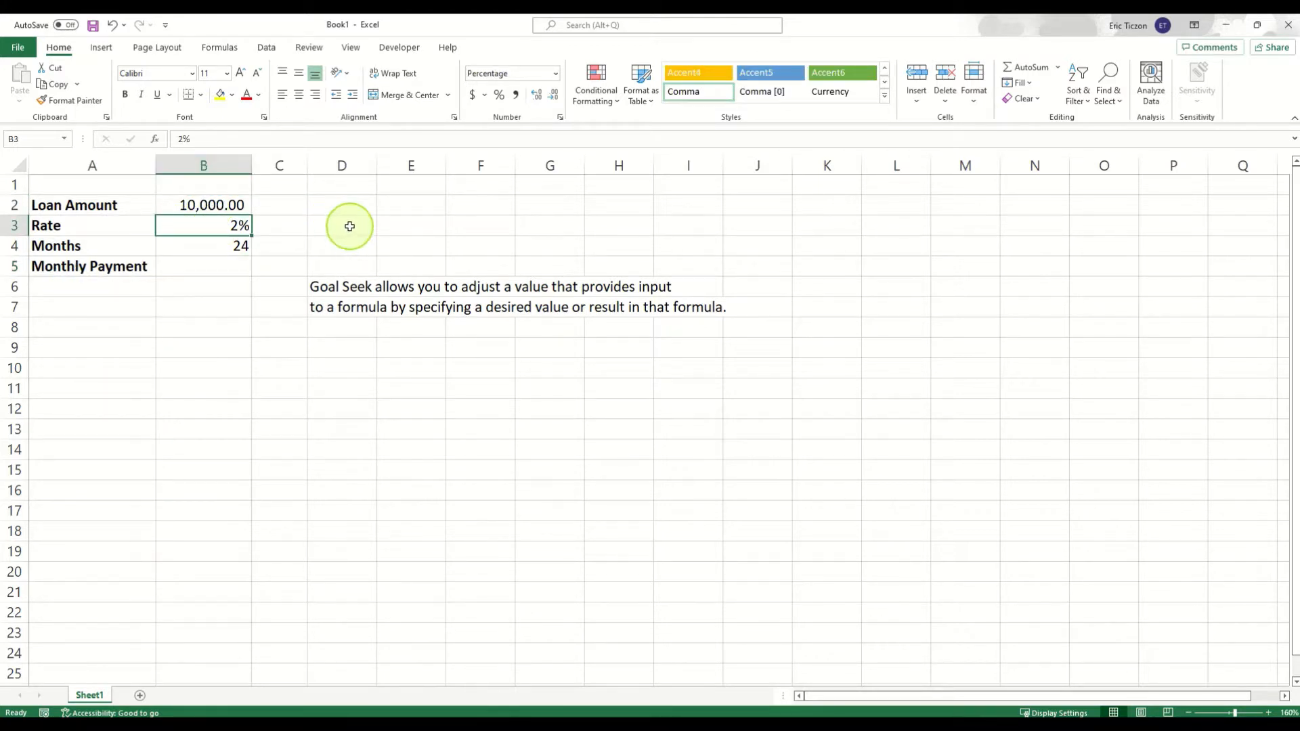
click(196, 242)
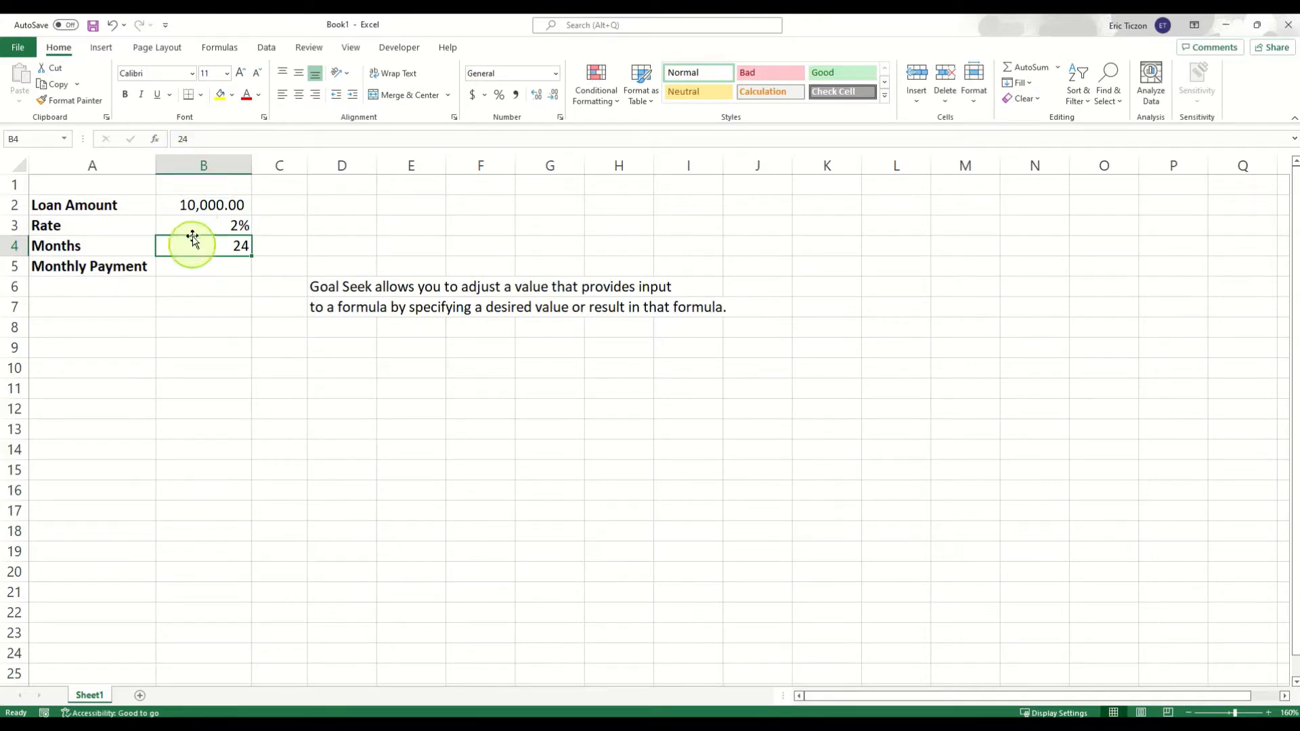
click(195, 207)
drag(195, 206, 195, 242)
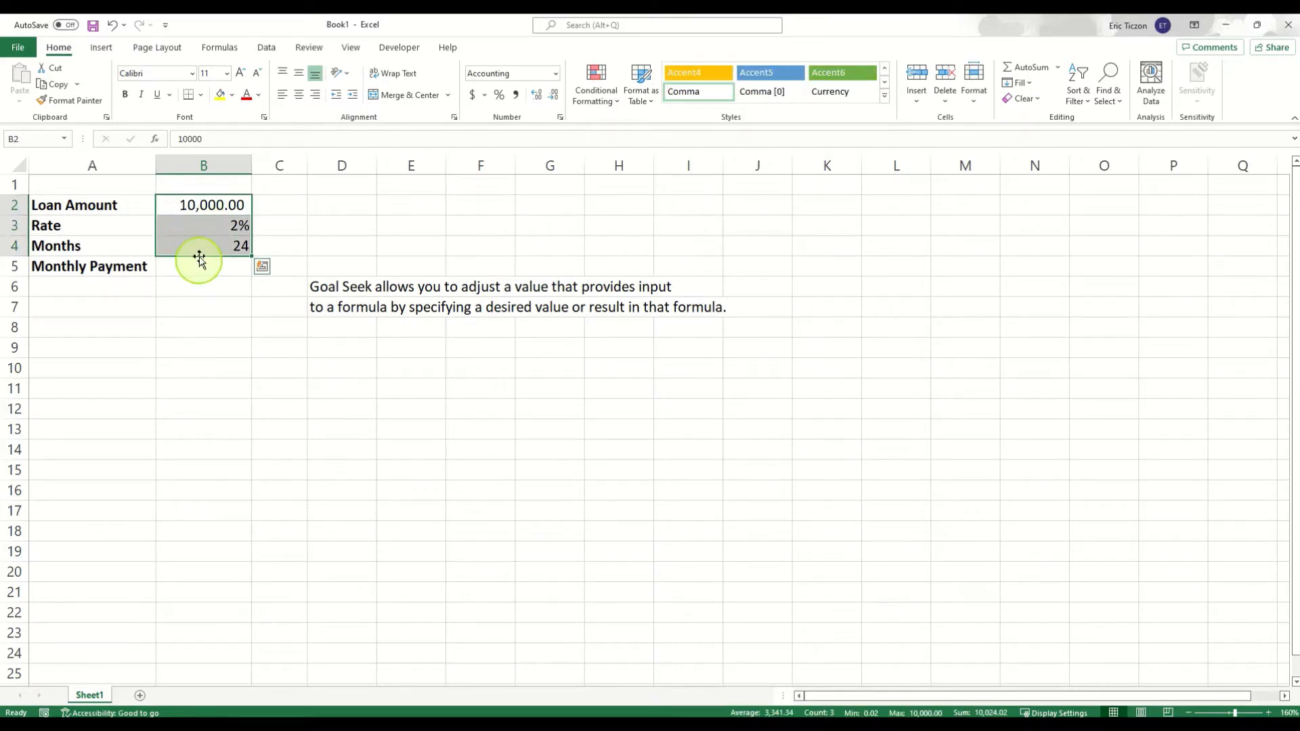
click(200, 204)
click(202, 229)
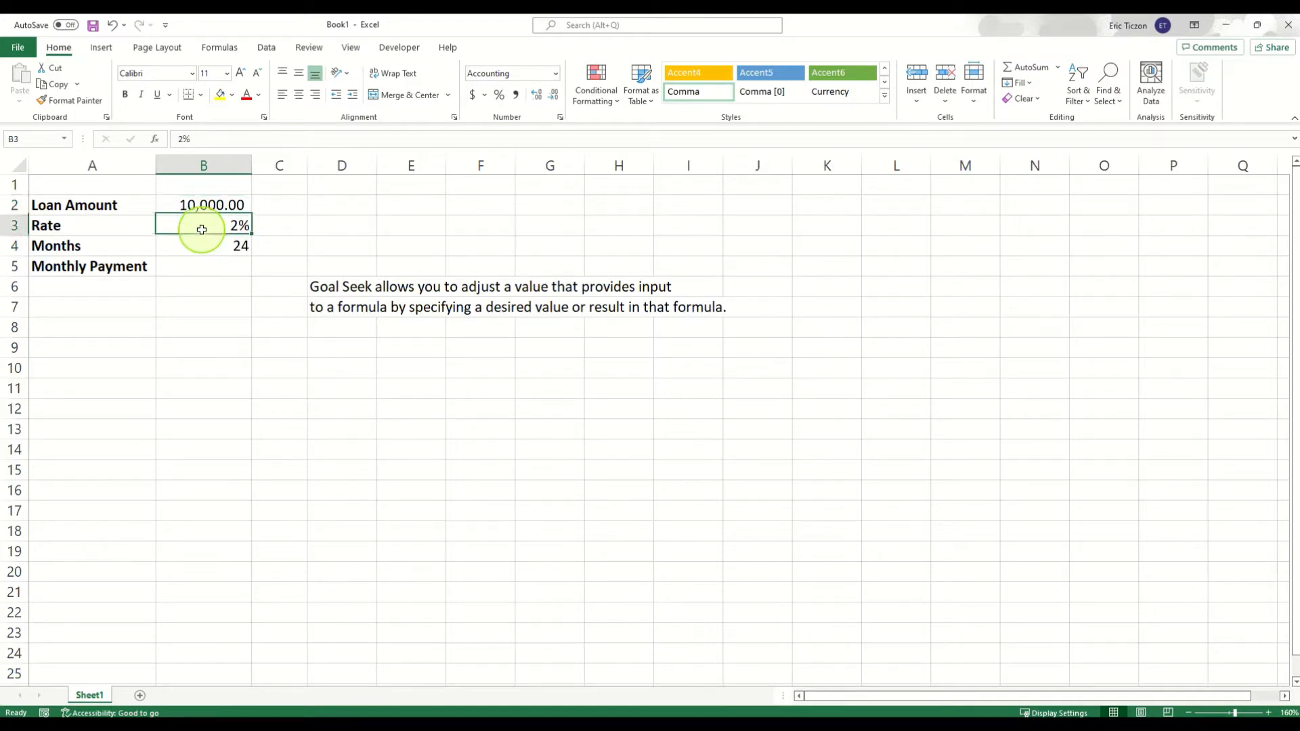
click(202, 247)
click(192, 268)
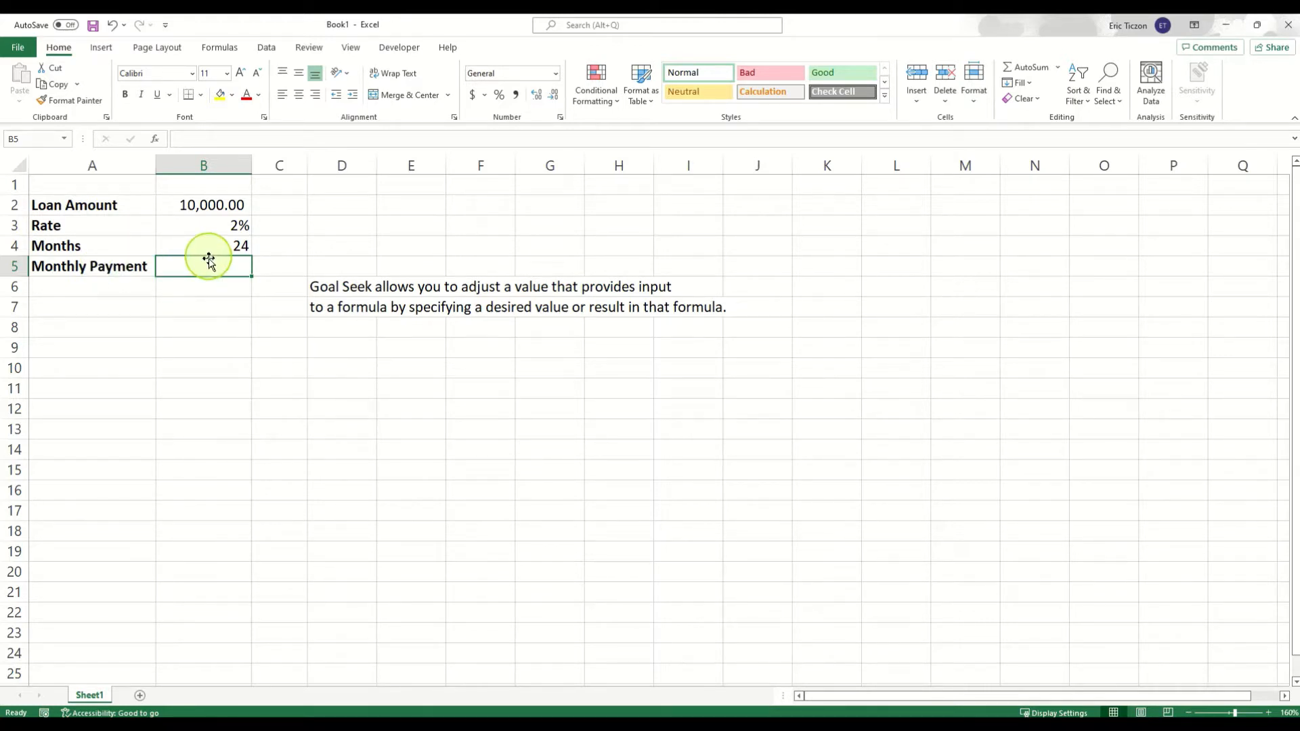
click(318, 281)
Step: Search the function library for "pmt" and insert the PMT function into the Monthly Payment cell B5
click(222, 261)
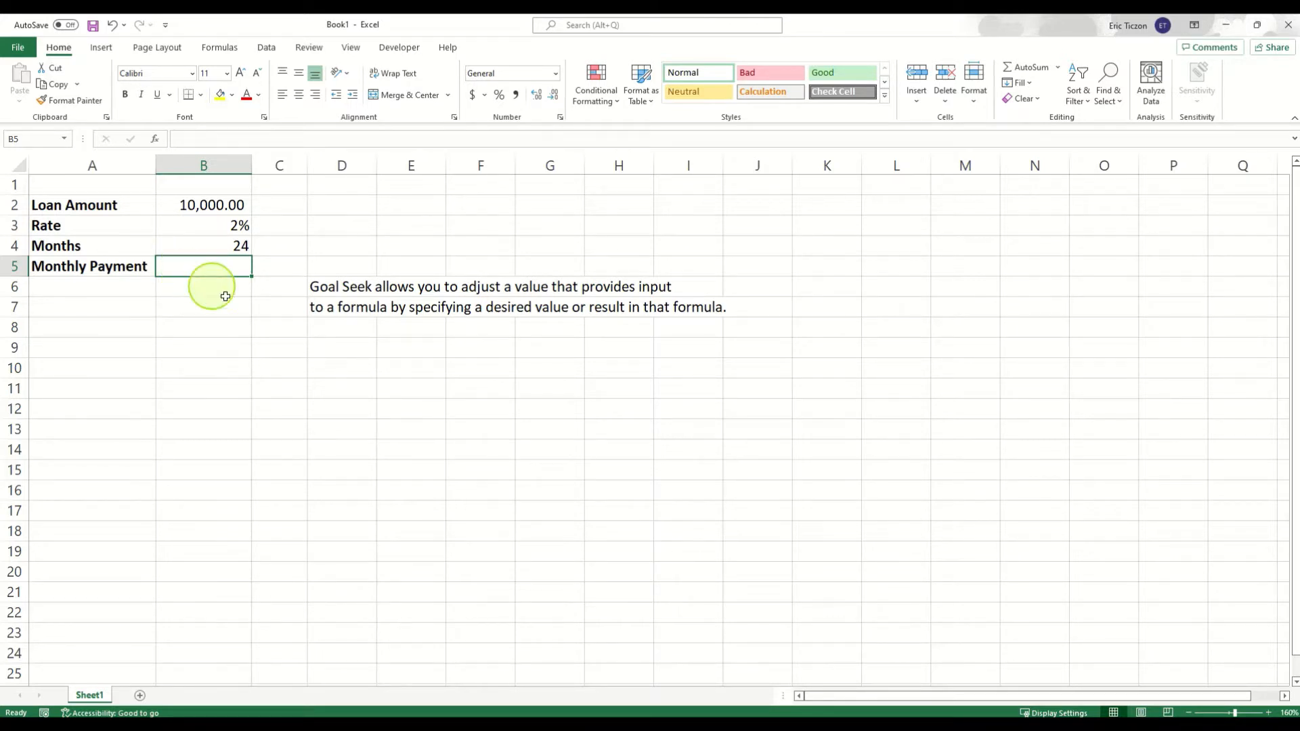
click(157, 140)
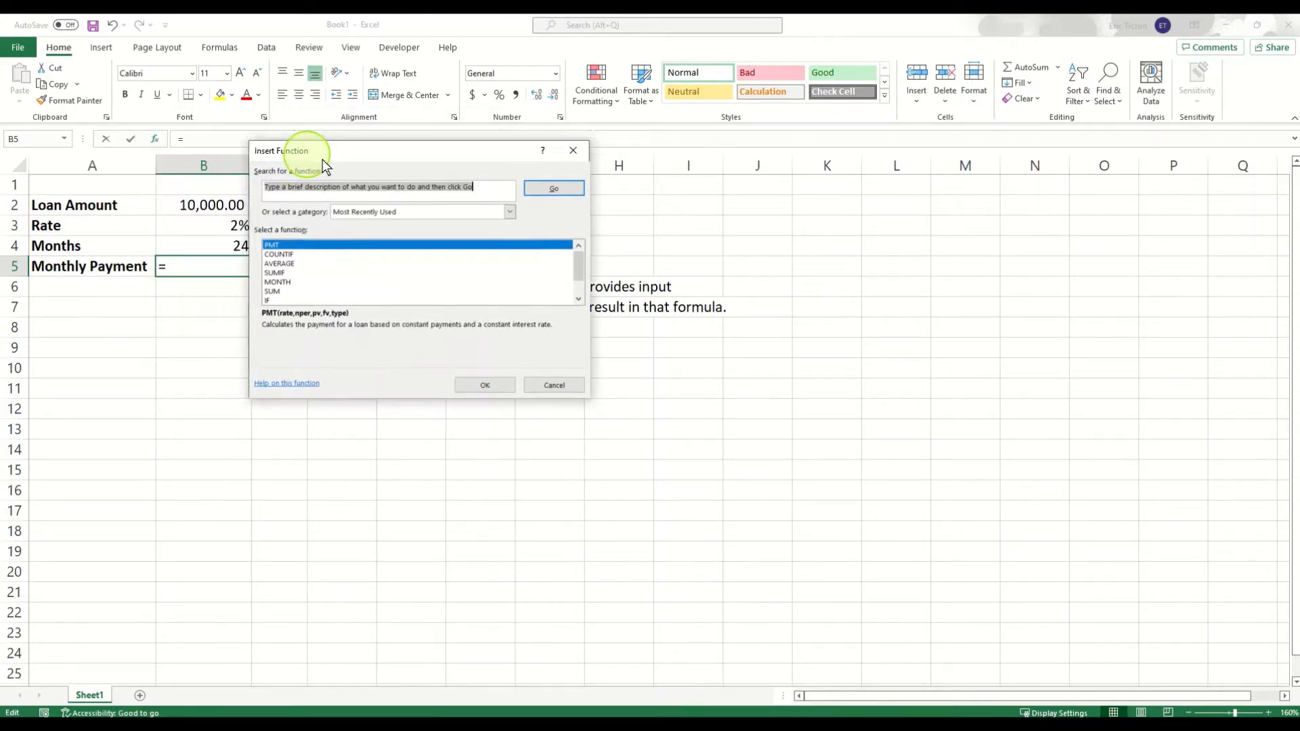
drag(323, 161, 343, 171)
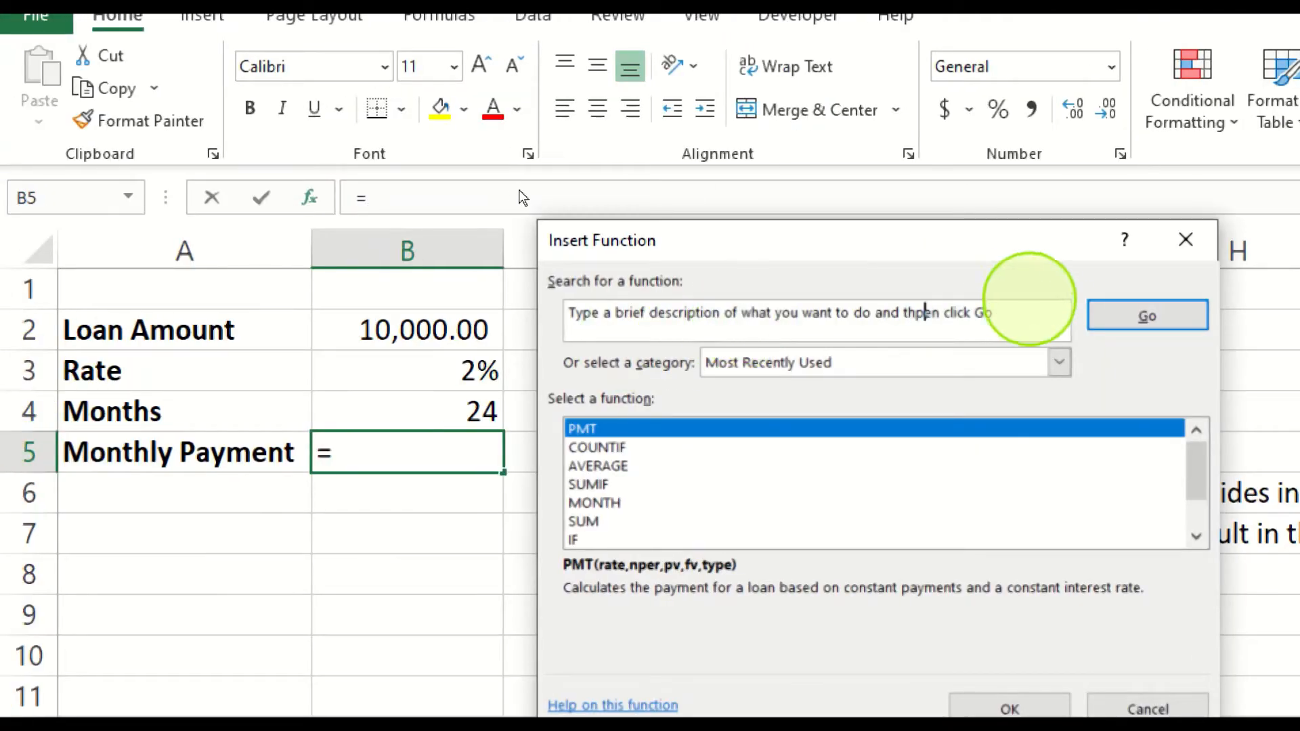
drag(1024, 313, 489, 291)
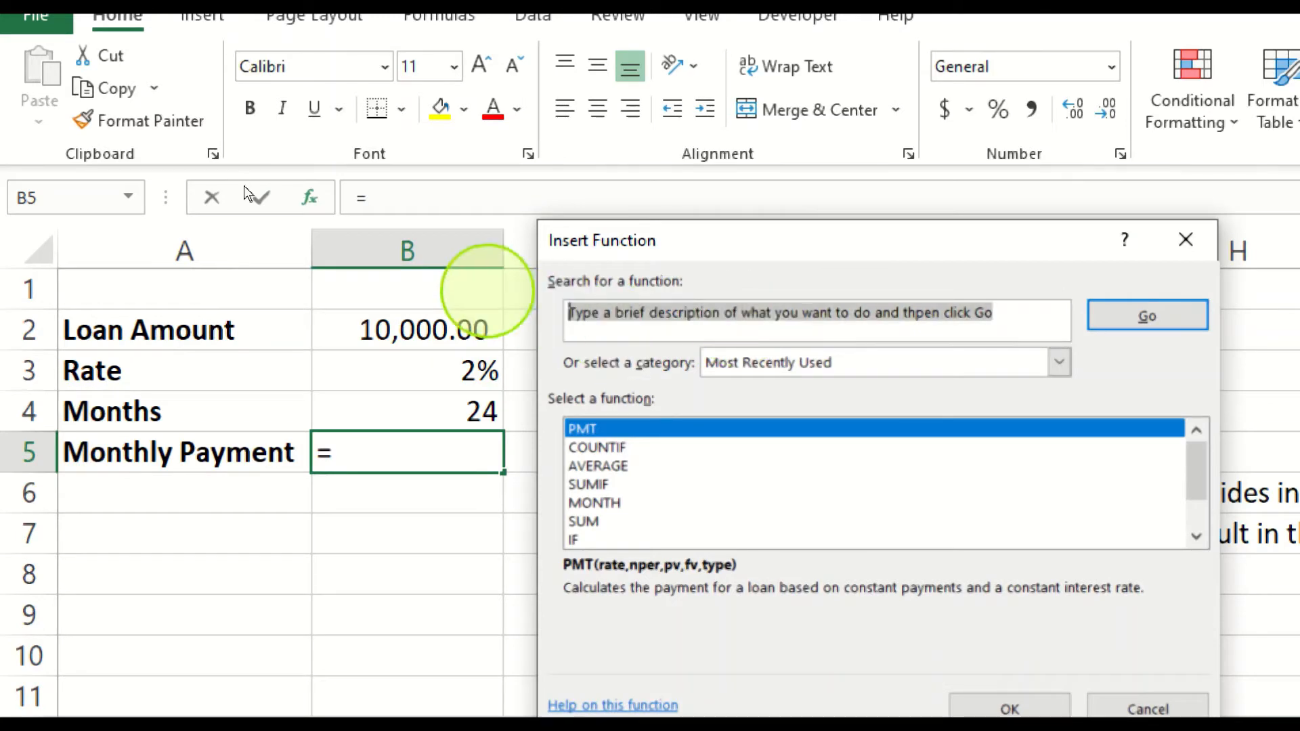
key(BackSpace)
text(pmt)
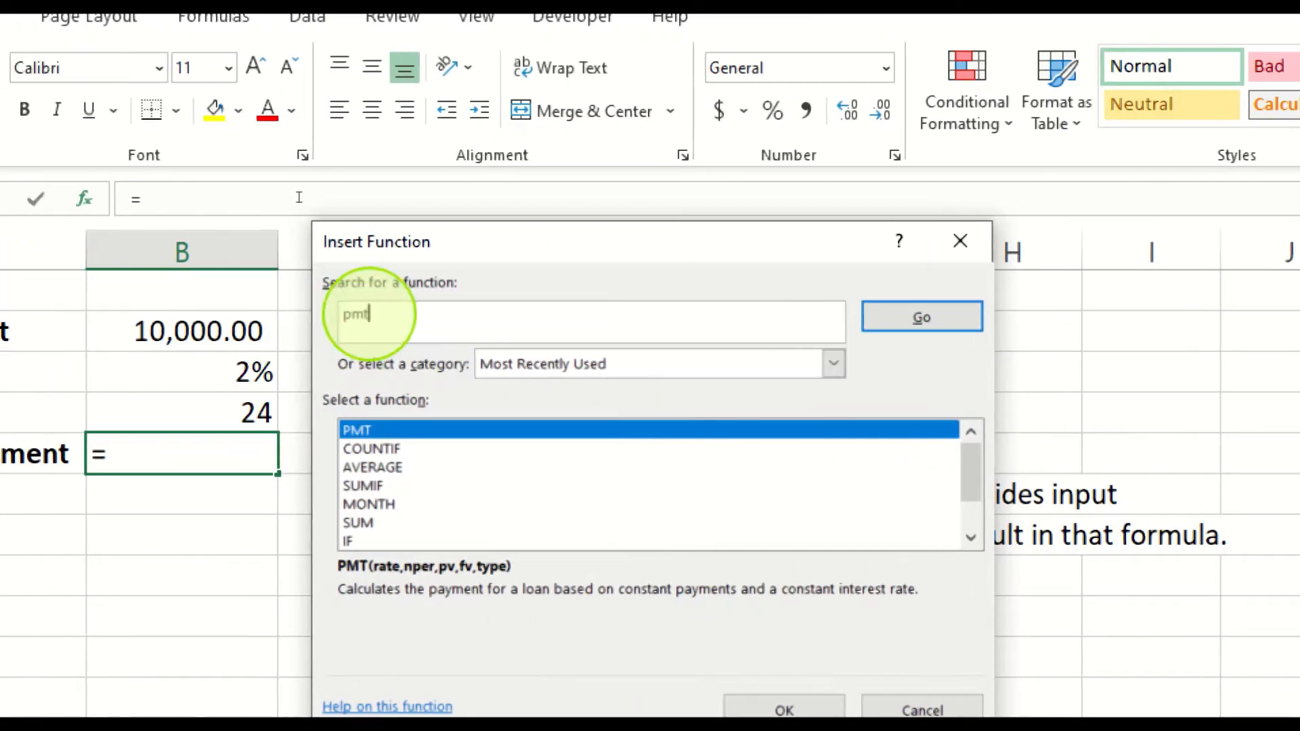
key(Return)
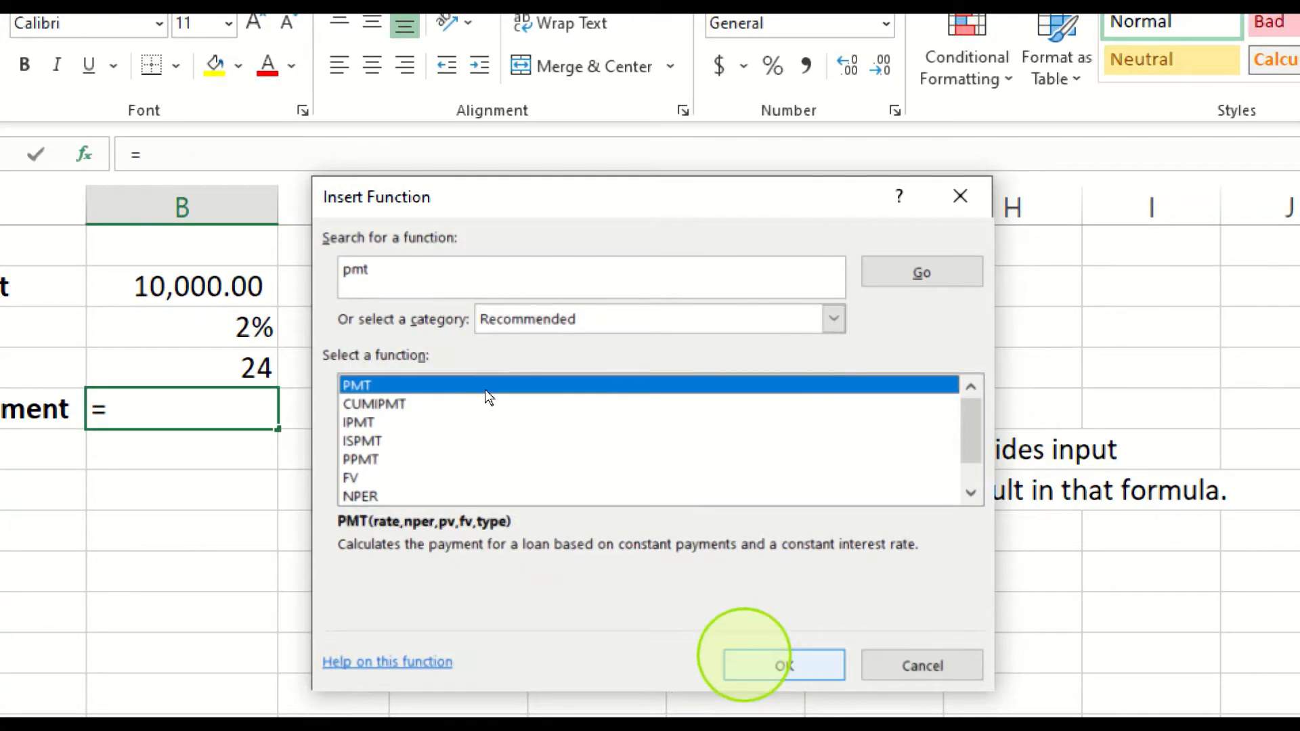
click(751, 708)
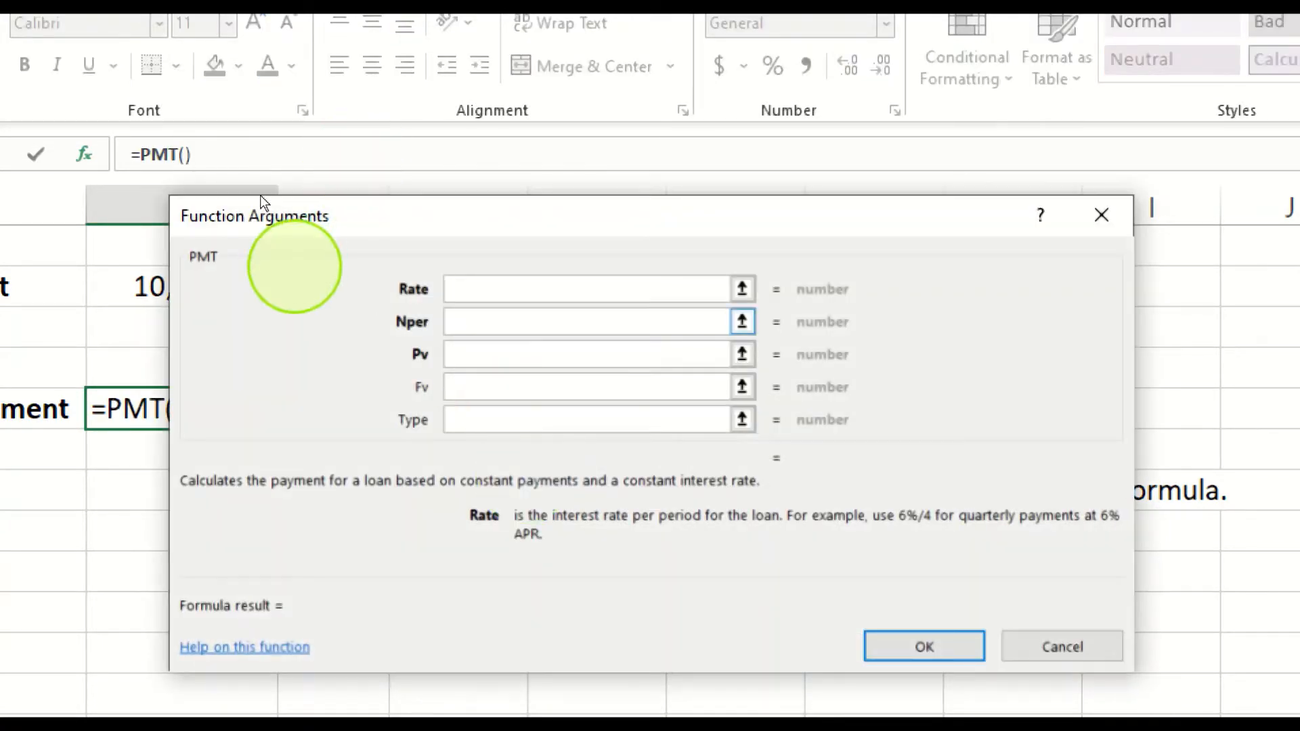
Step: Complete the PMT function in B5 with Rate B3/12, Nper B4 and Pv B2
drag(247, 177, 377, 143)
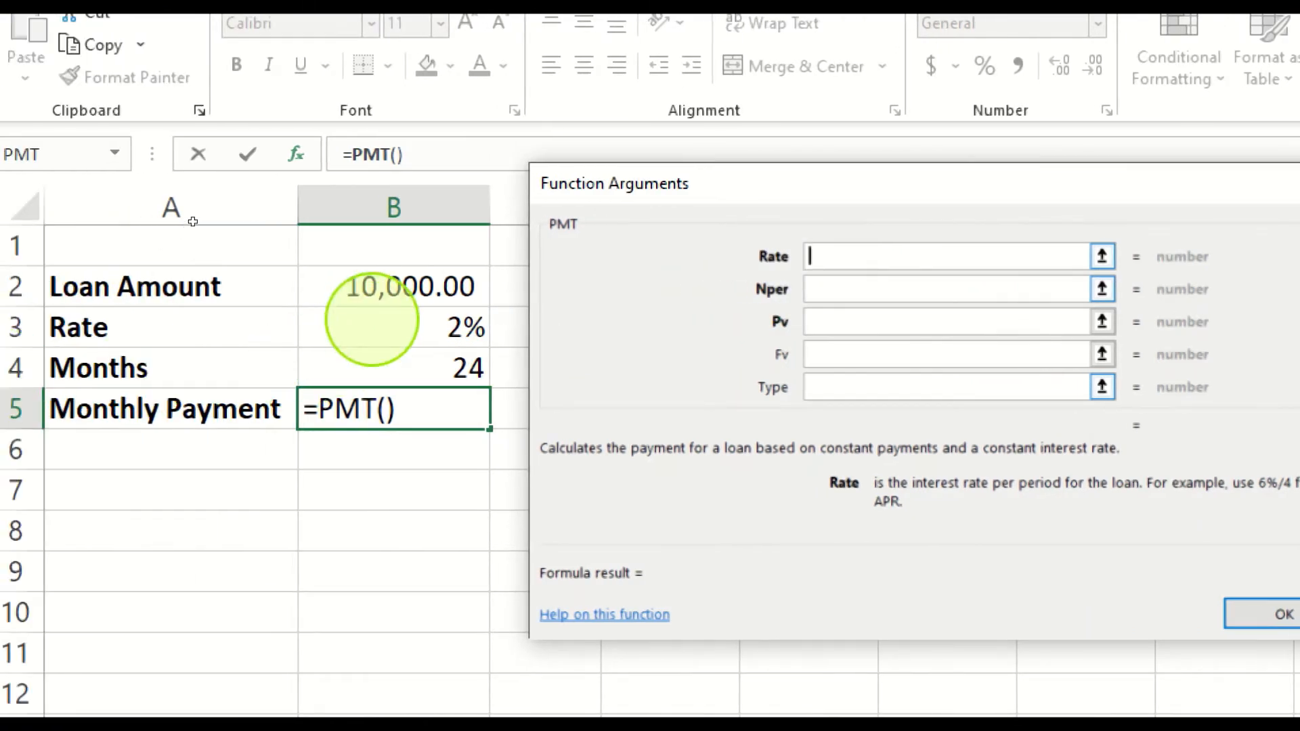
click(379, 327)
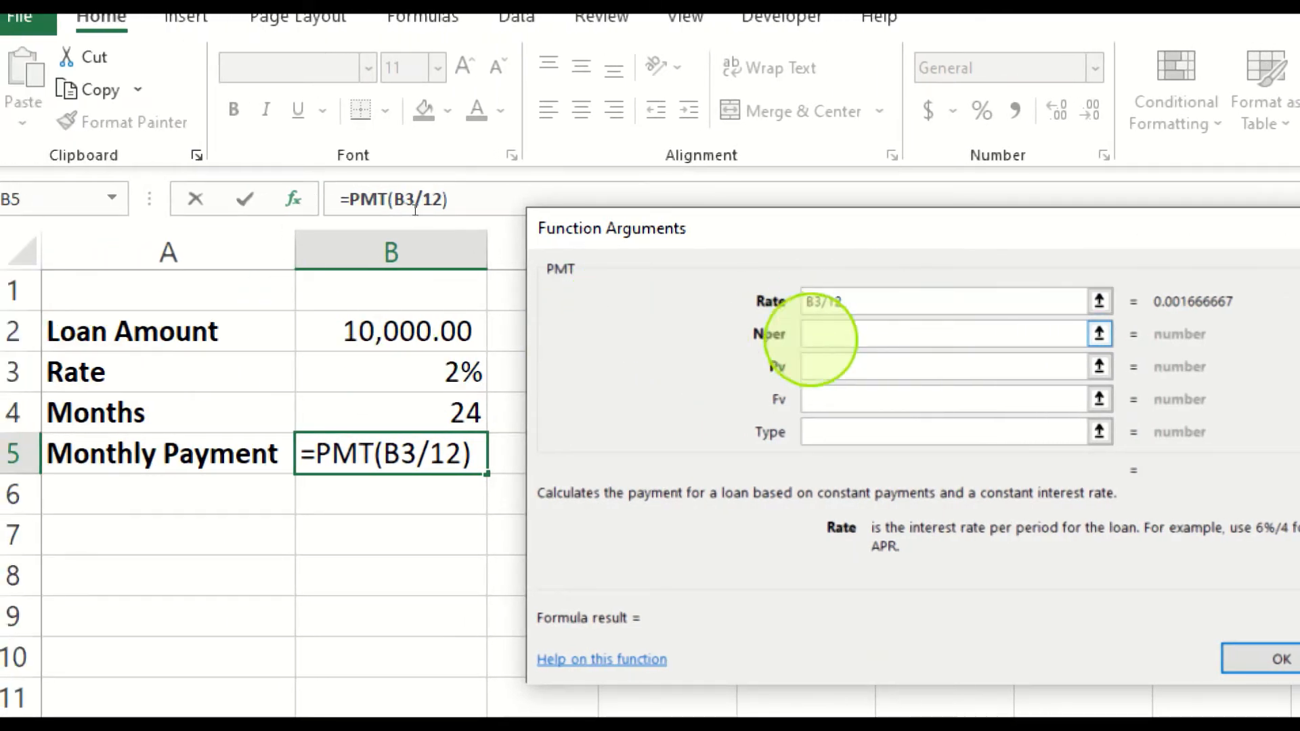
click(820, 335)
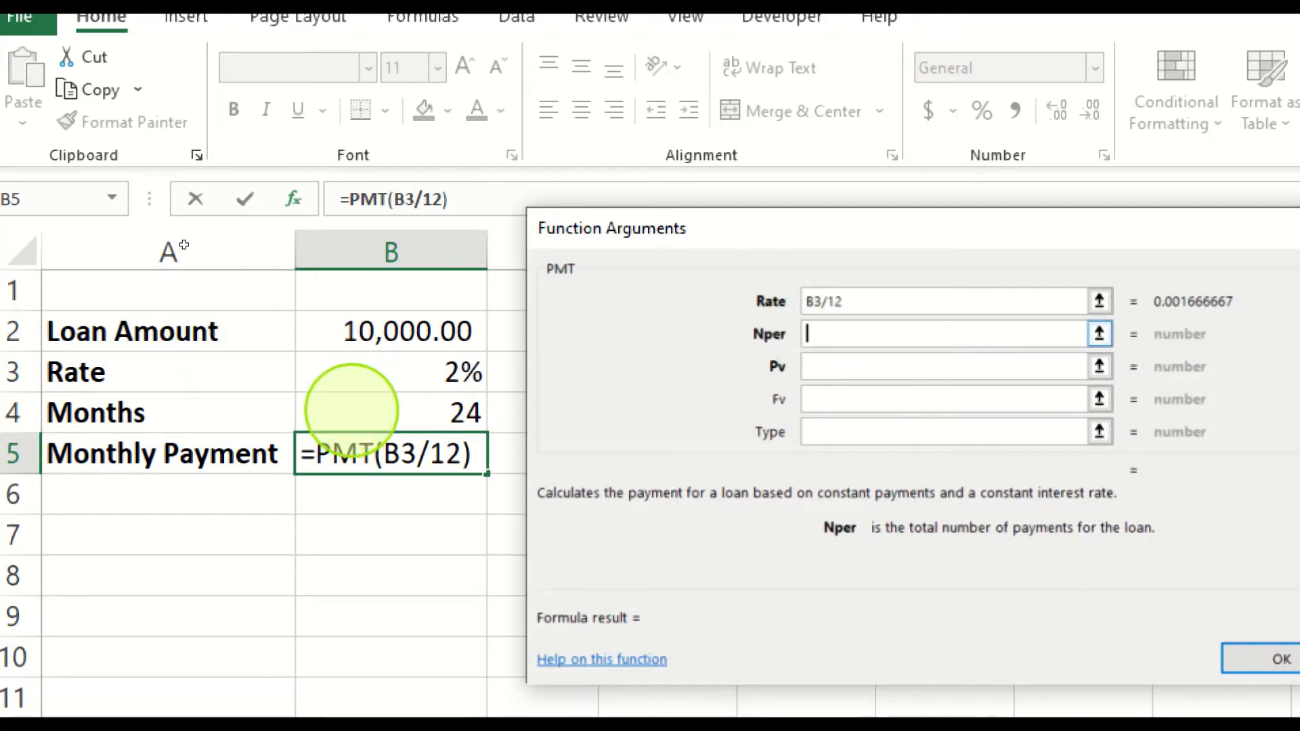
click(352, 410)
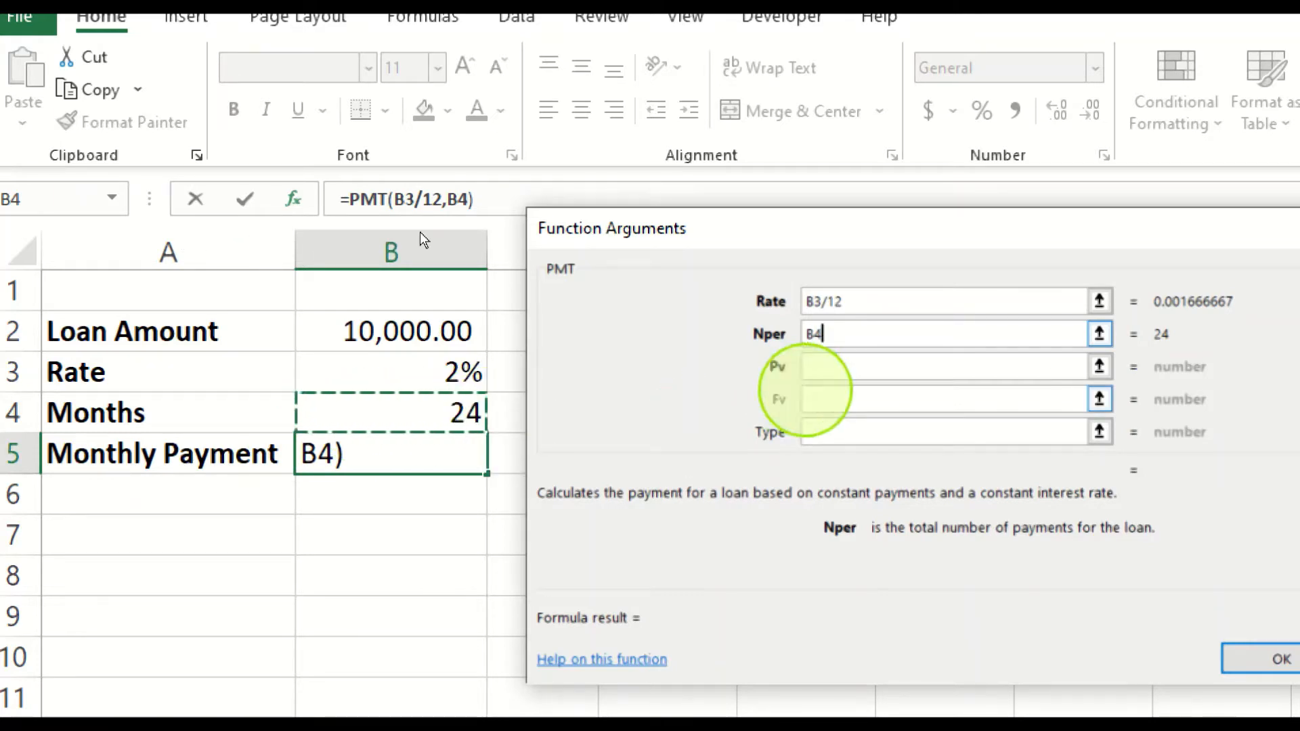
click(846, 362)
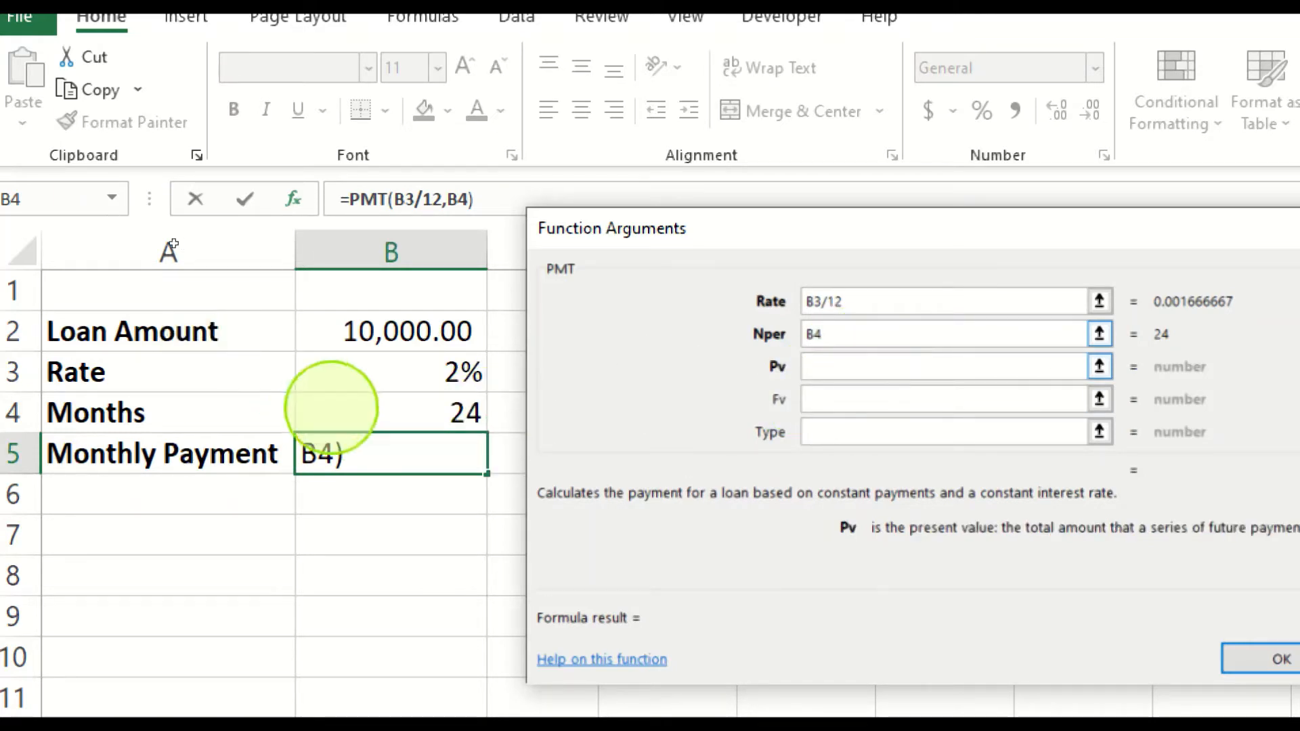
click(386, 326)
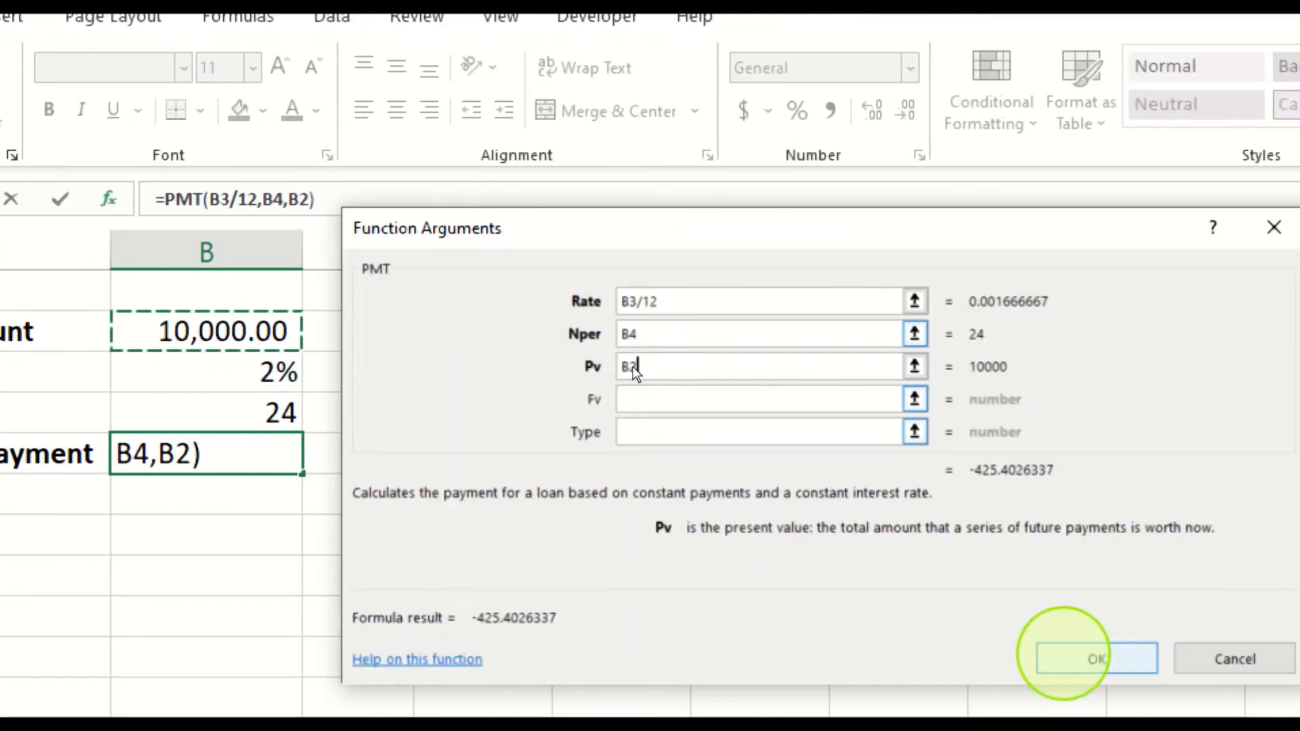
click(1065, 656)
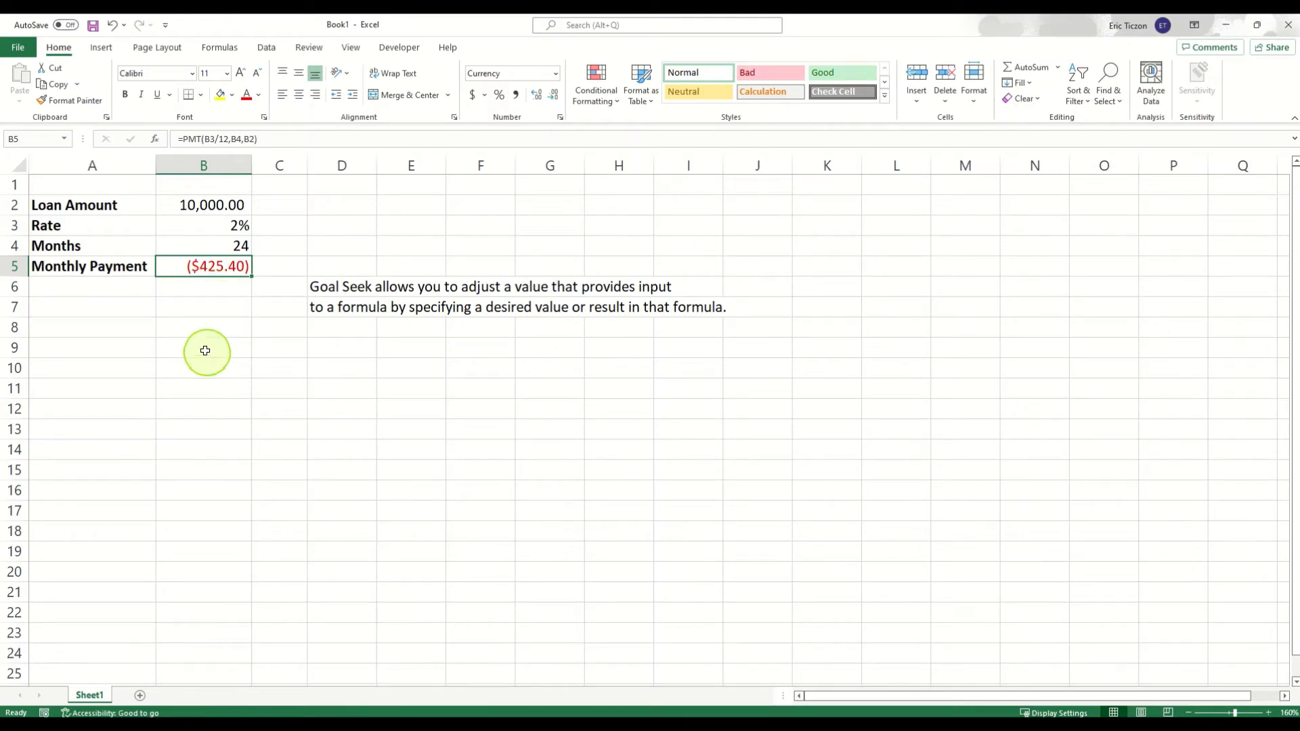
Step: Review the monthly payment formula in B5 against the loan amount, rate and months cells it depends on
click(181, 206)
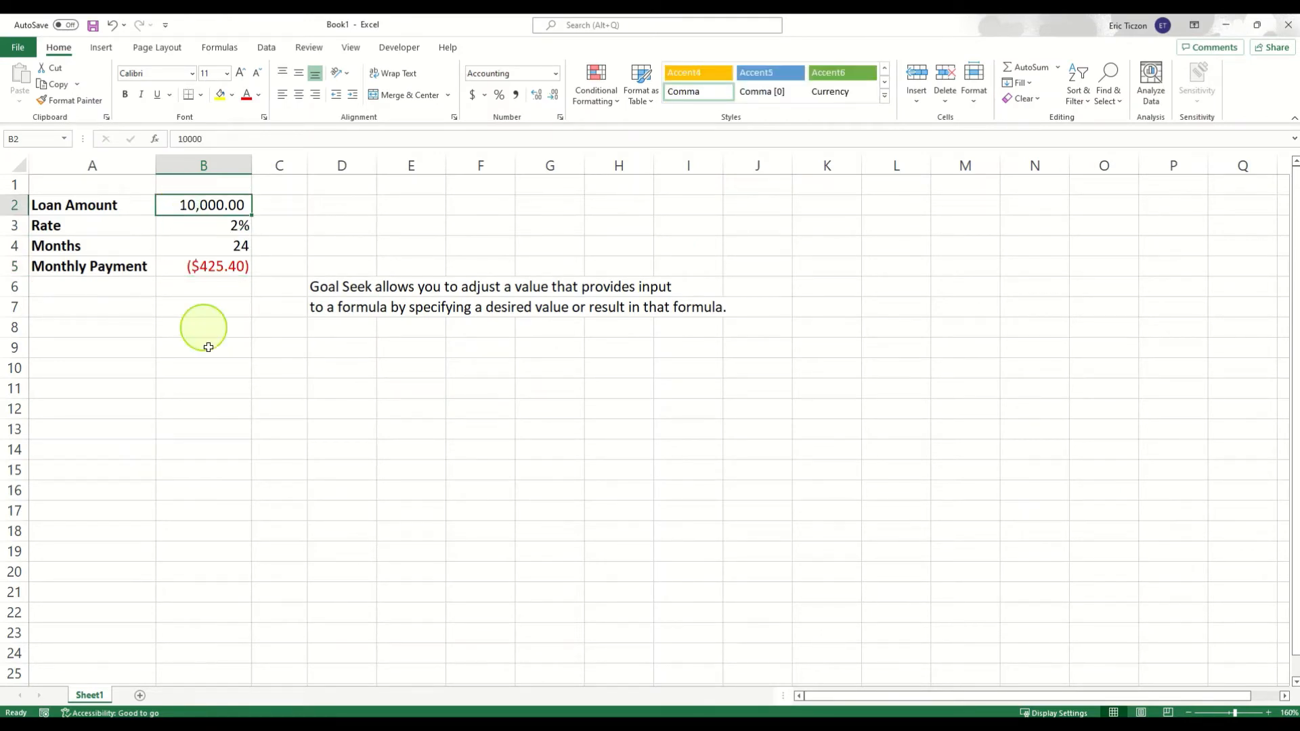
click(183, 267)
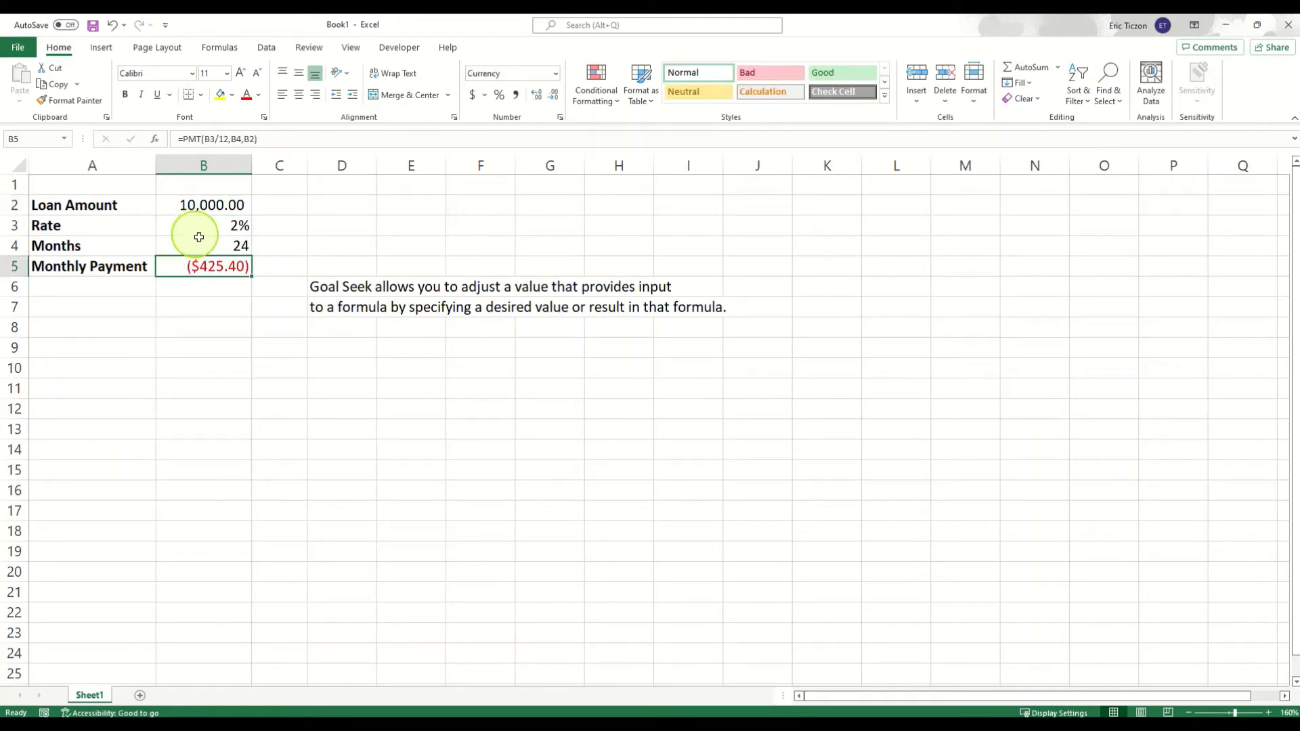
click(198, 247)
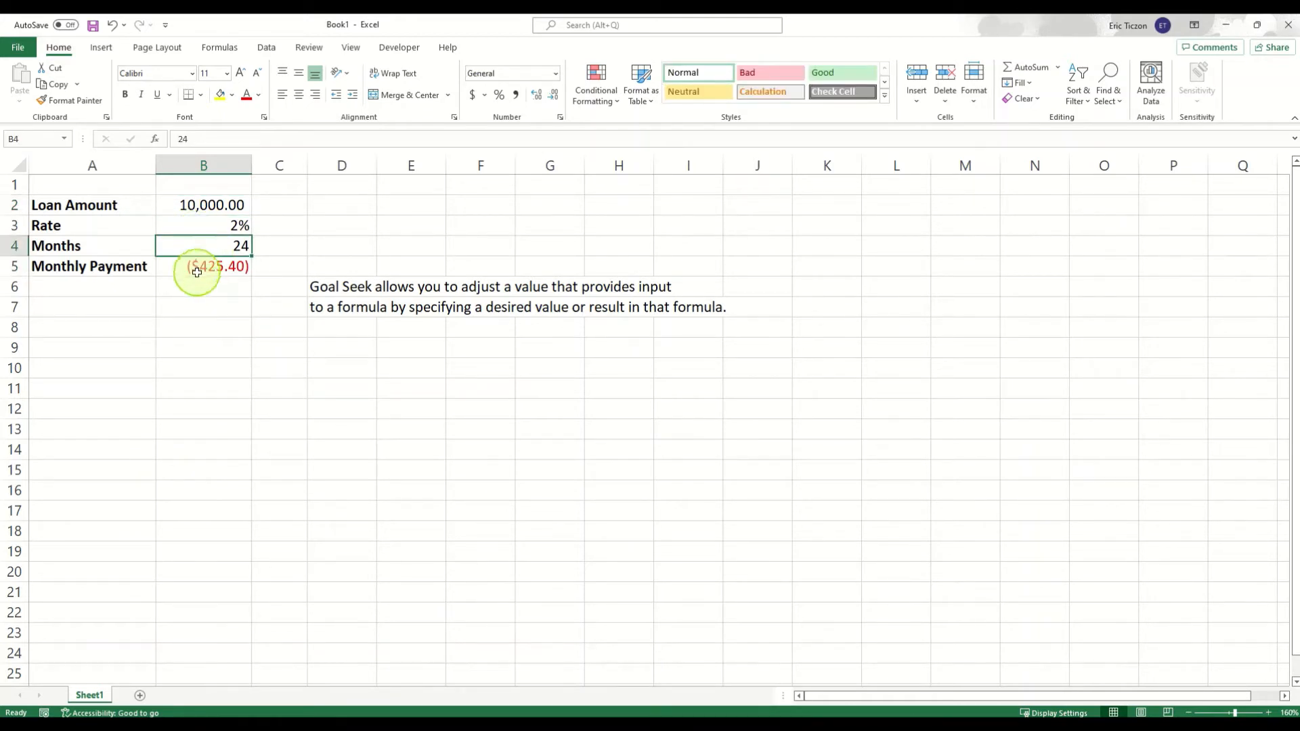
click(209, 225)
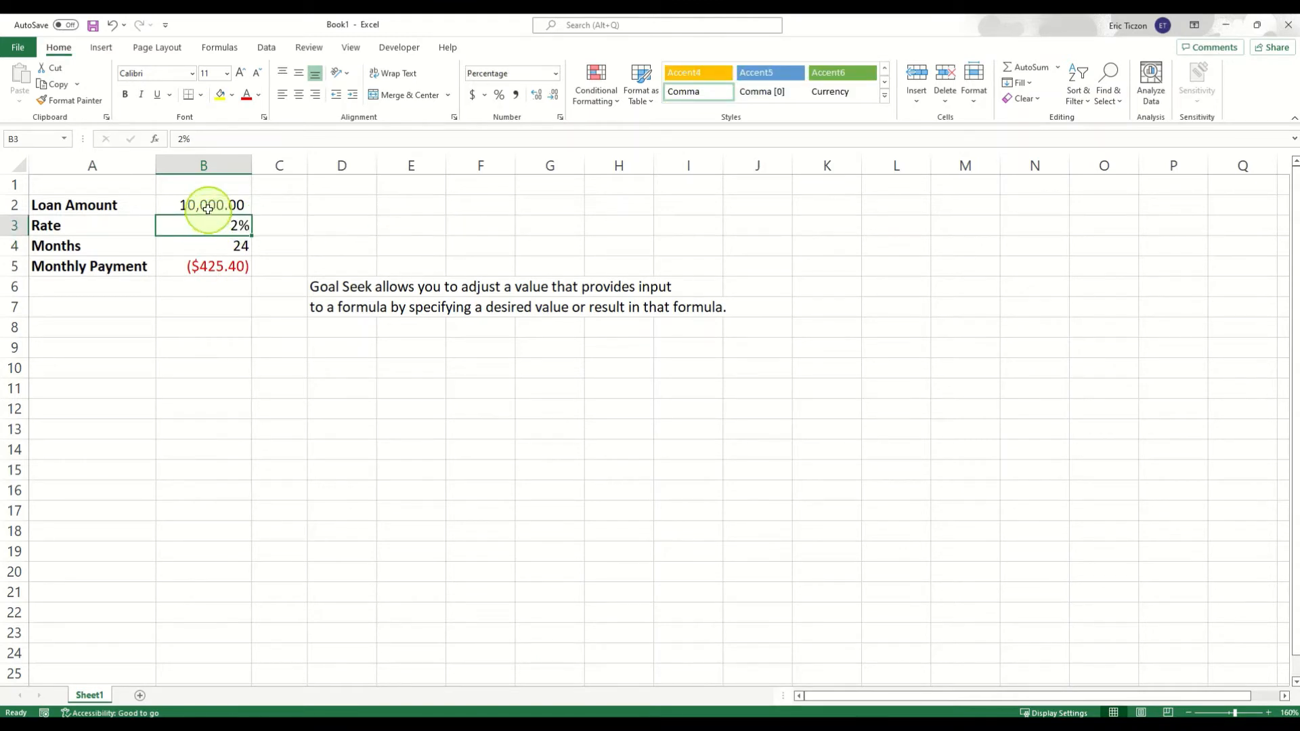
click(206, 206)
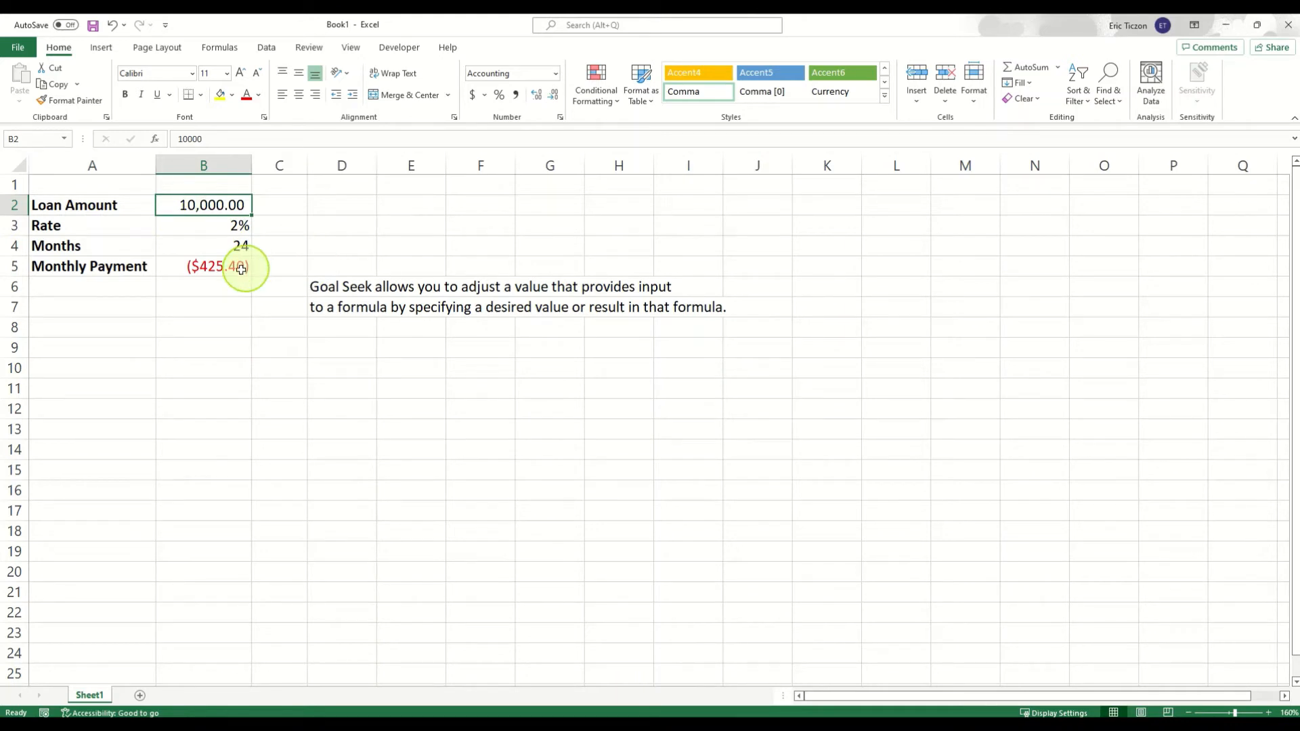
click(220, 267)
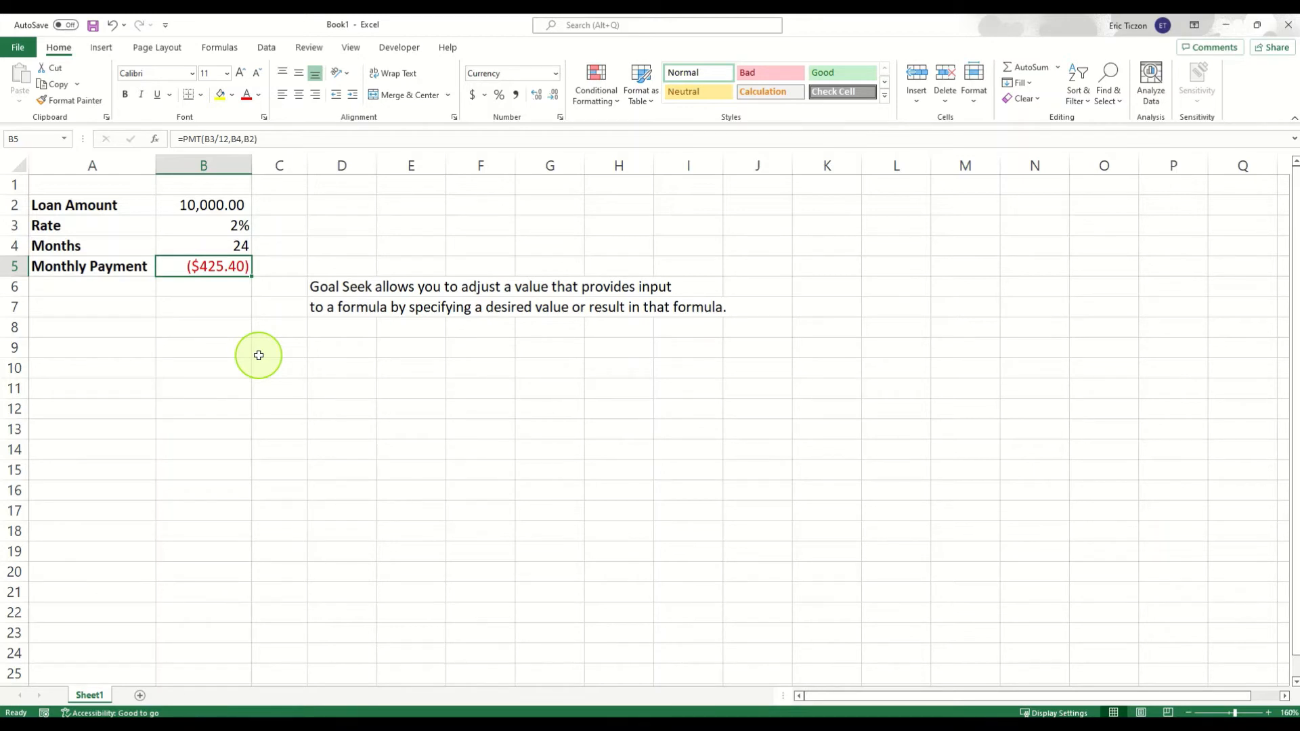
click(195, 248)
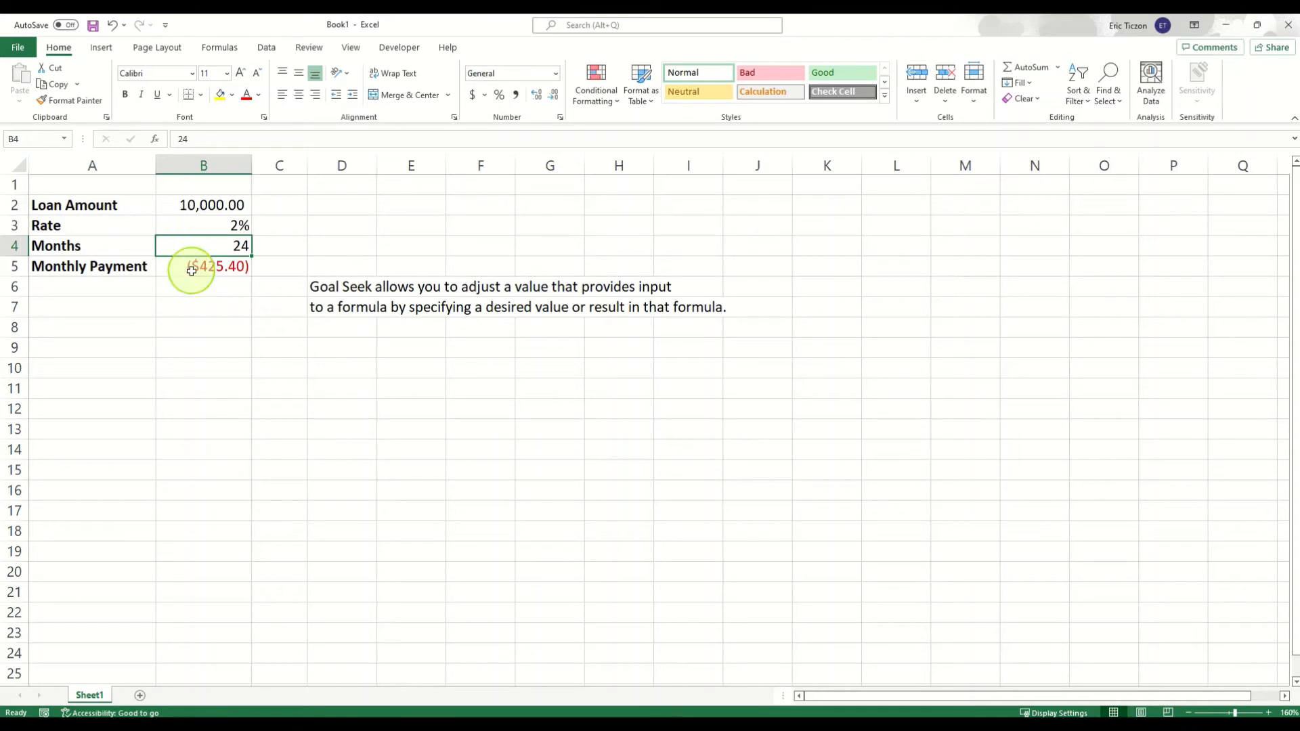
click(189, 266)
click(191, 205)
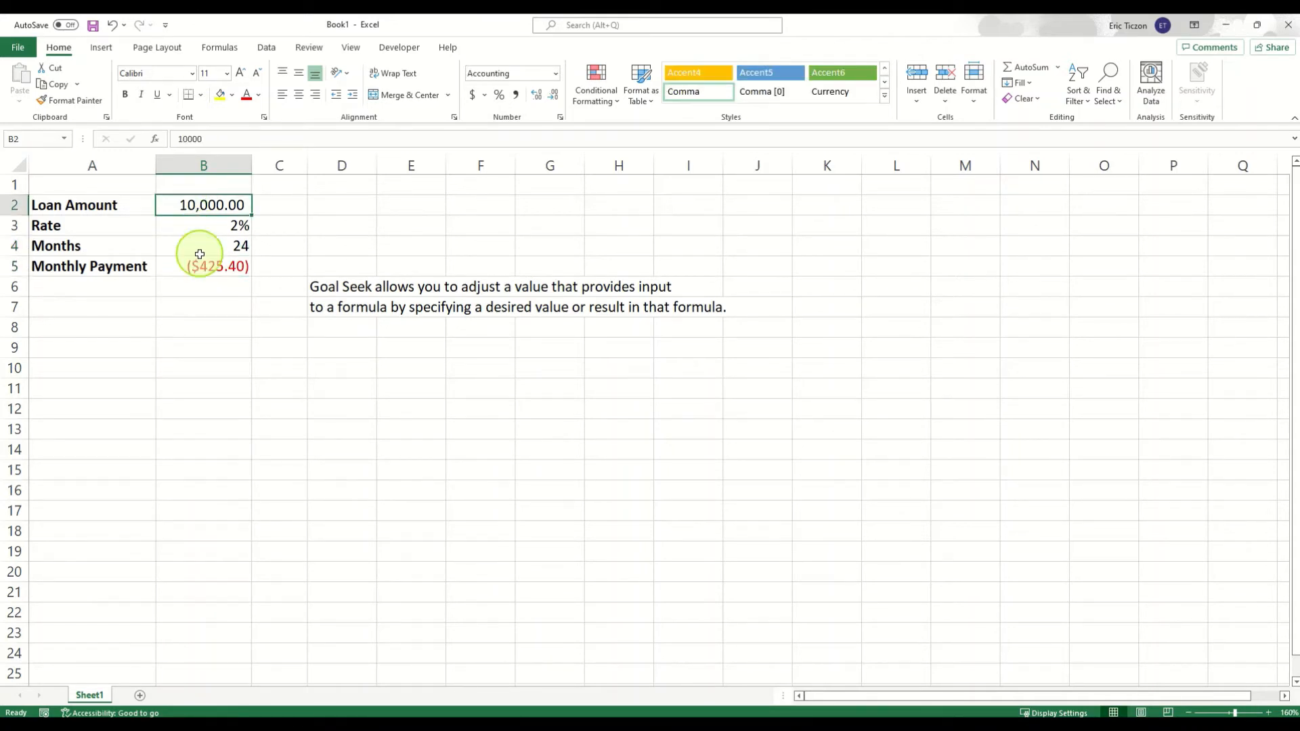
Step: Compare the loan amount, rate and months inputs in B2:B4 with the monthly payment result in B5
click(195, 224)
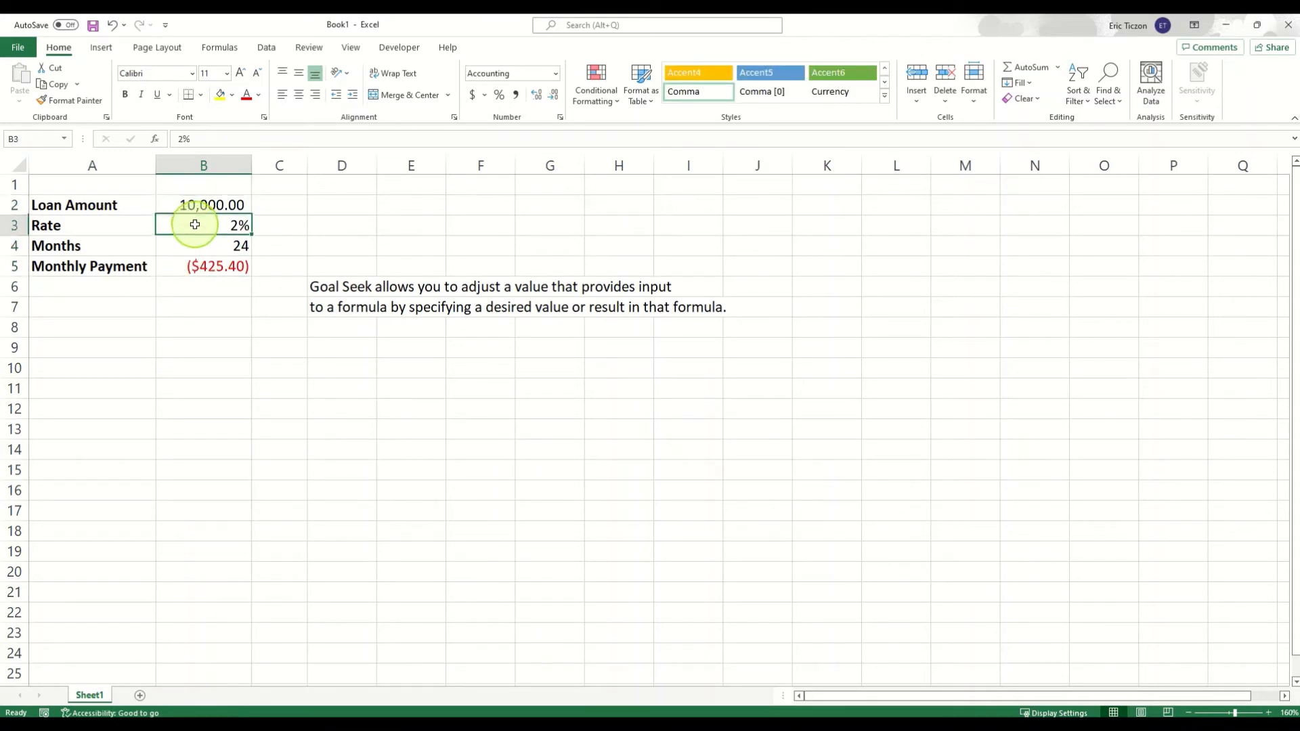
click(203, 268)
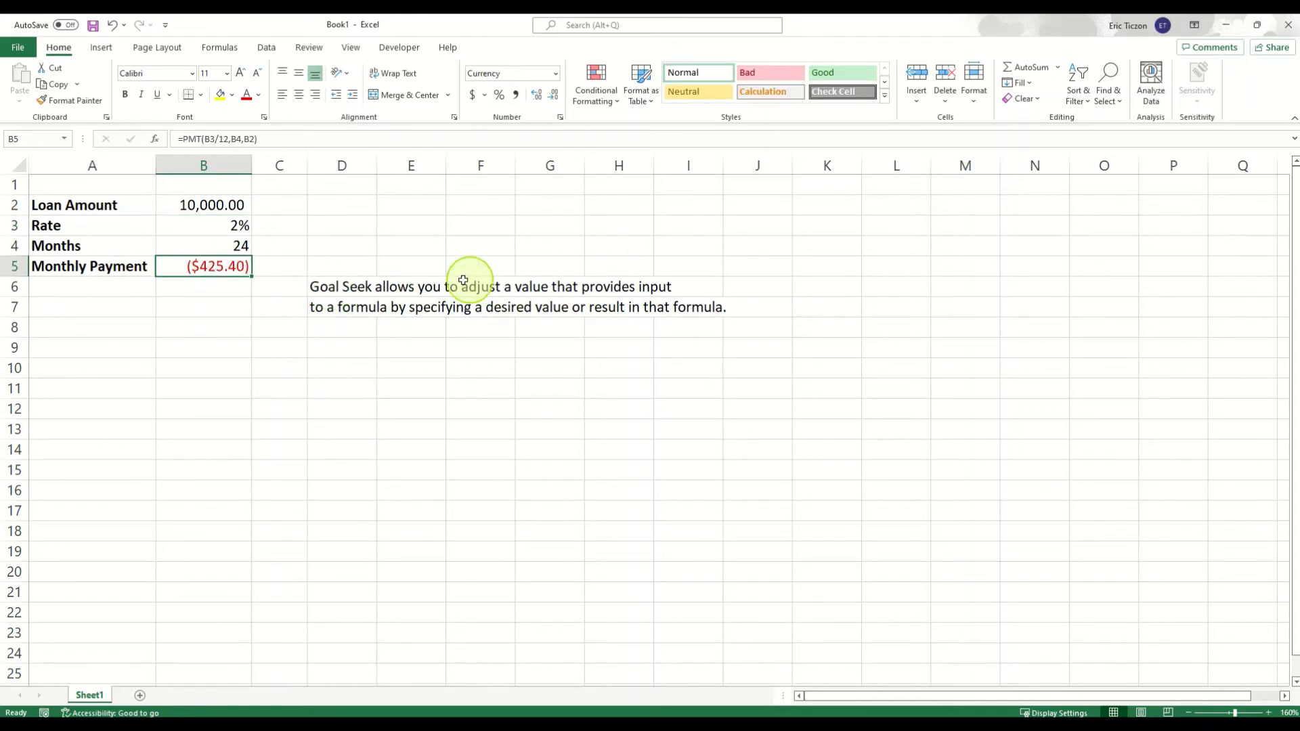
click(204, 210)
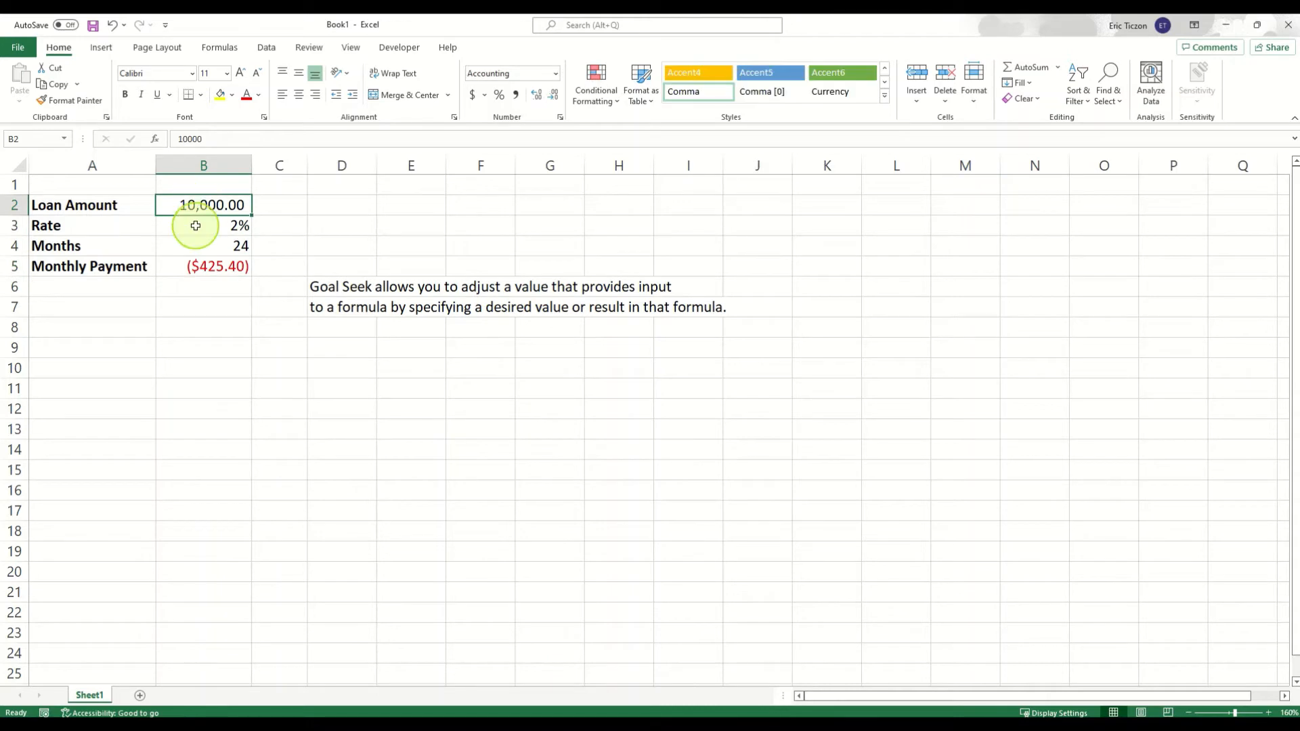
click(195, 228)
click(195, 243)
click(195, 227)
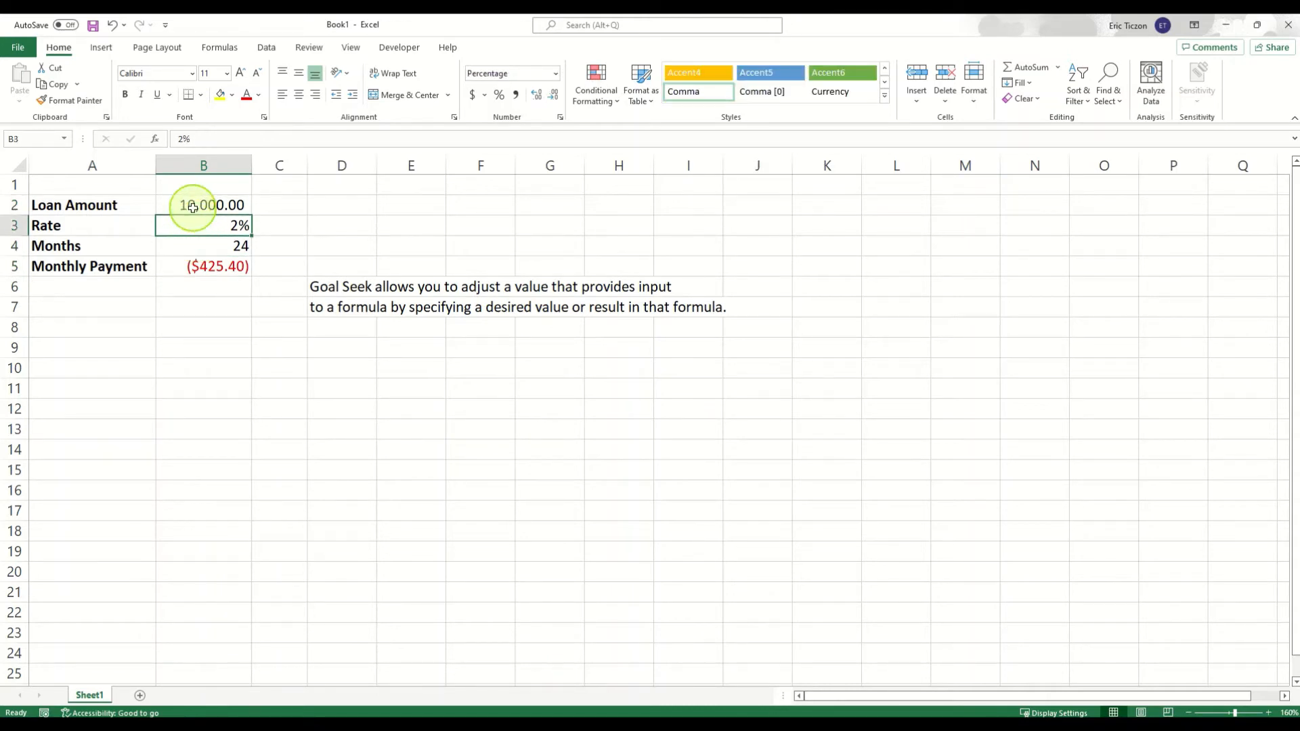
click(195, 209)
click(199, 271)
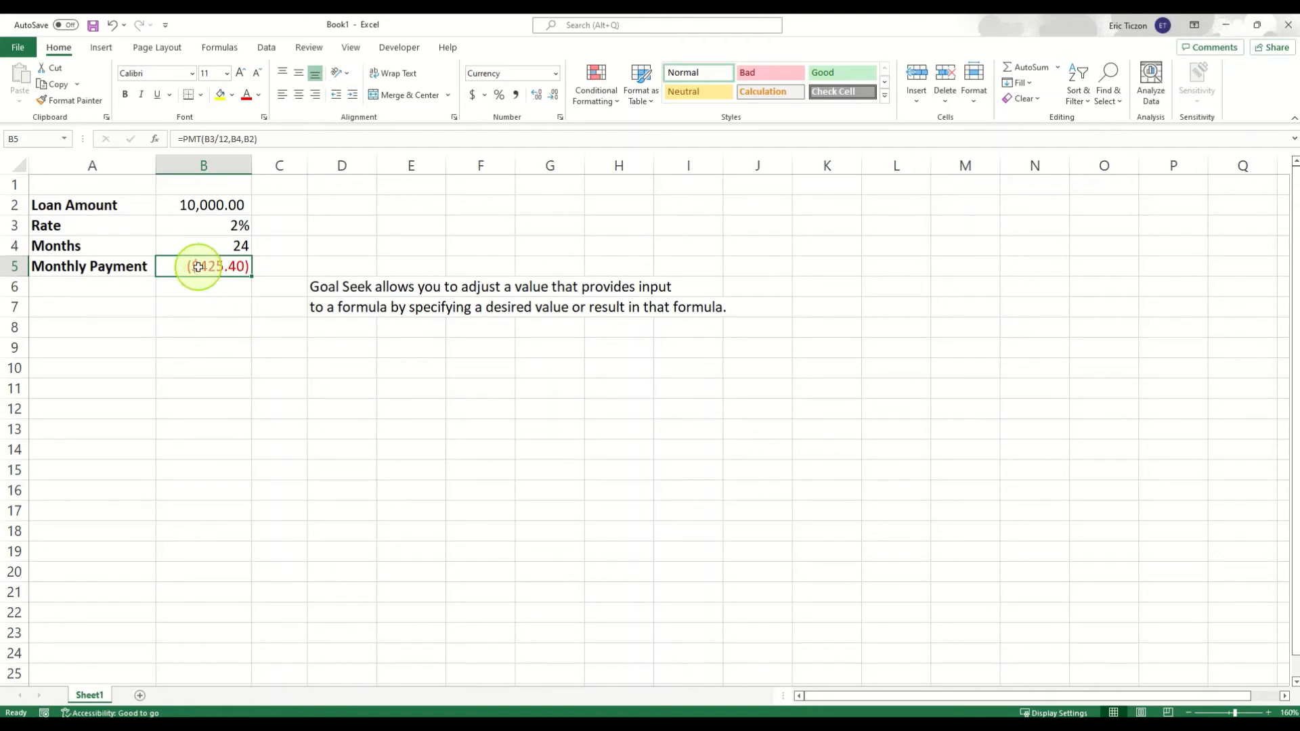
Step: Open Goal Seek from an empty cell and choose the Monthly Payment cell B5 as the cell to set
click(220, 368)
click(215, 309)
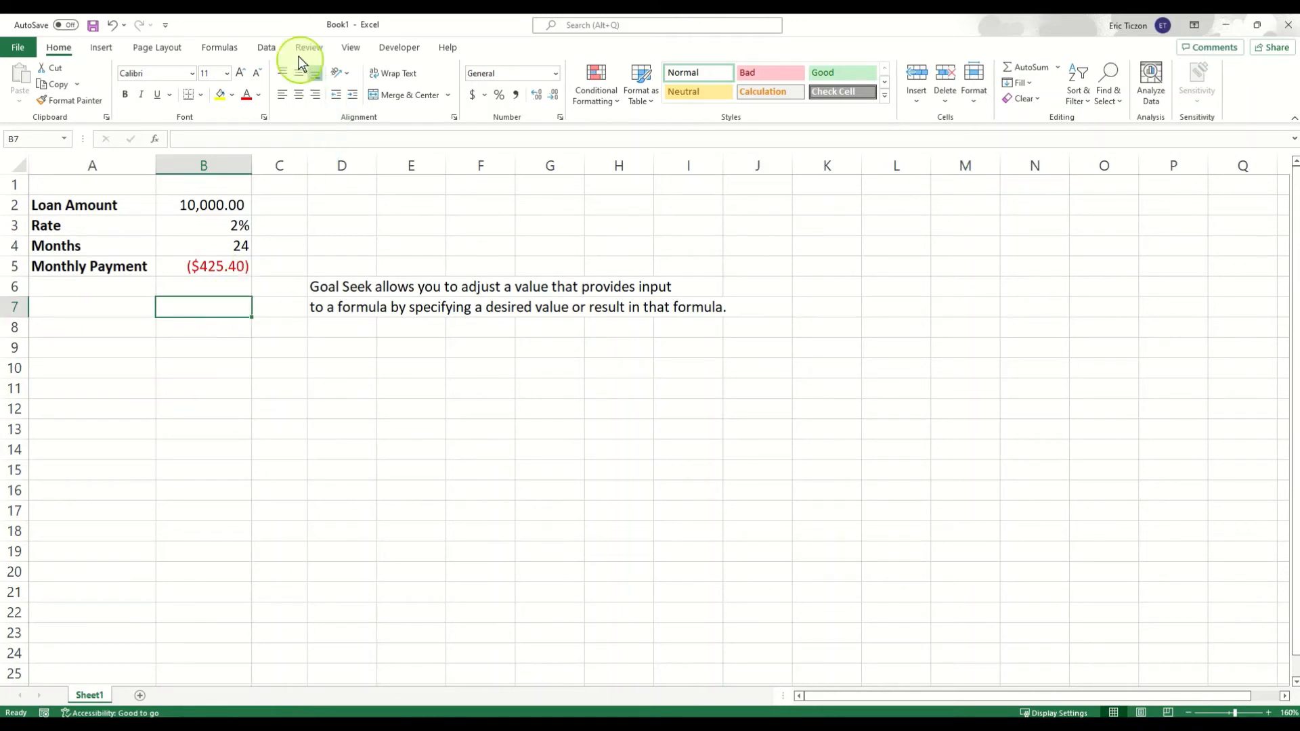
click(274, 46)
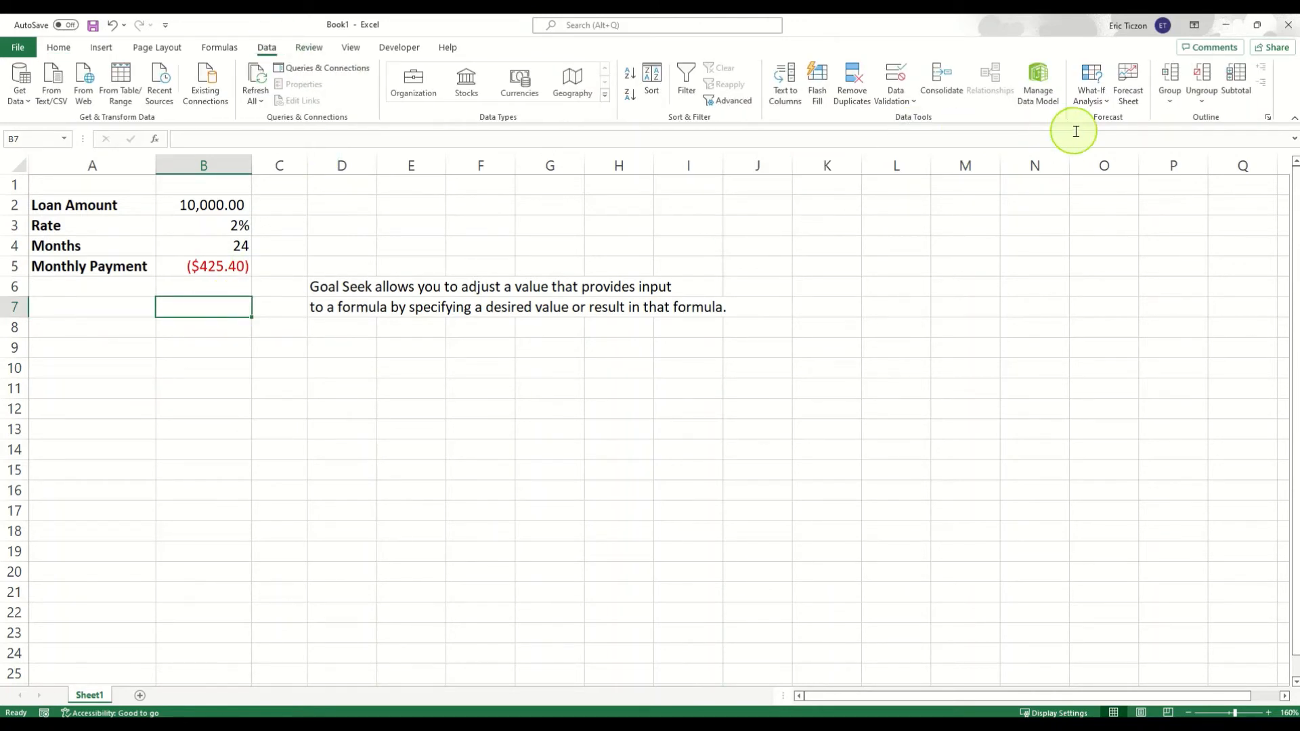
click(1087, 100)
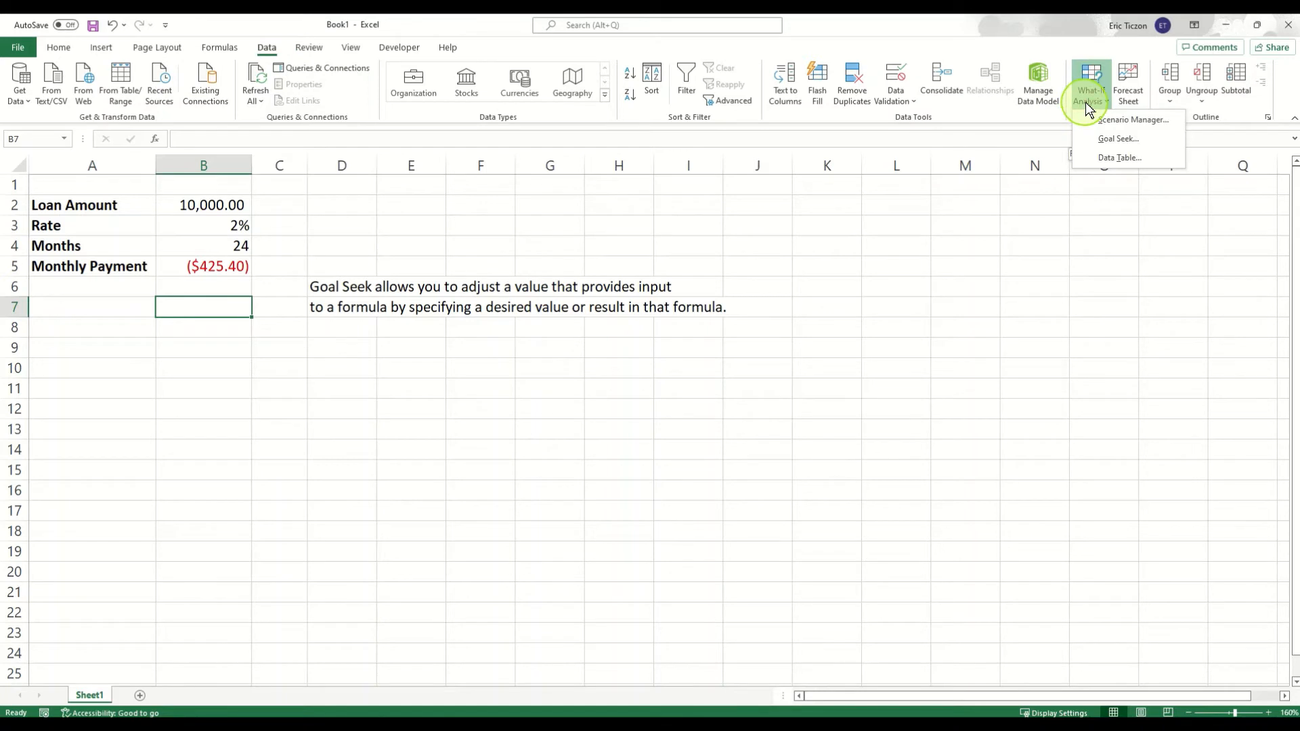
click(1119, 139)
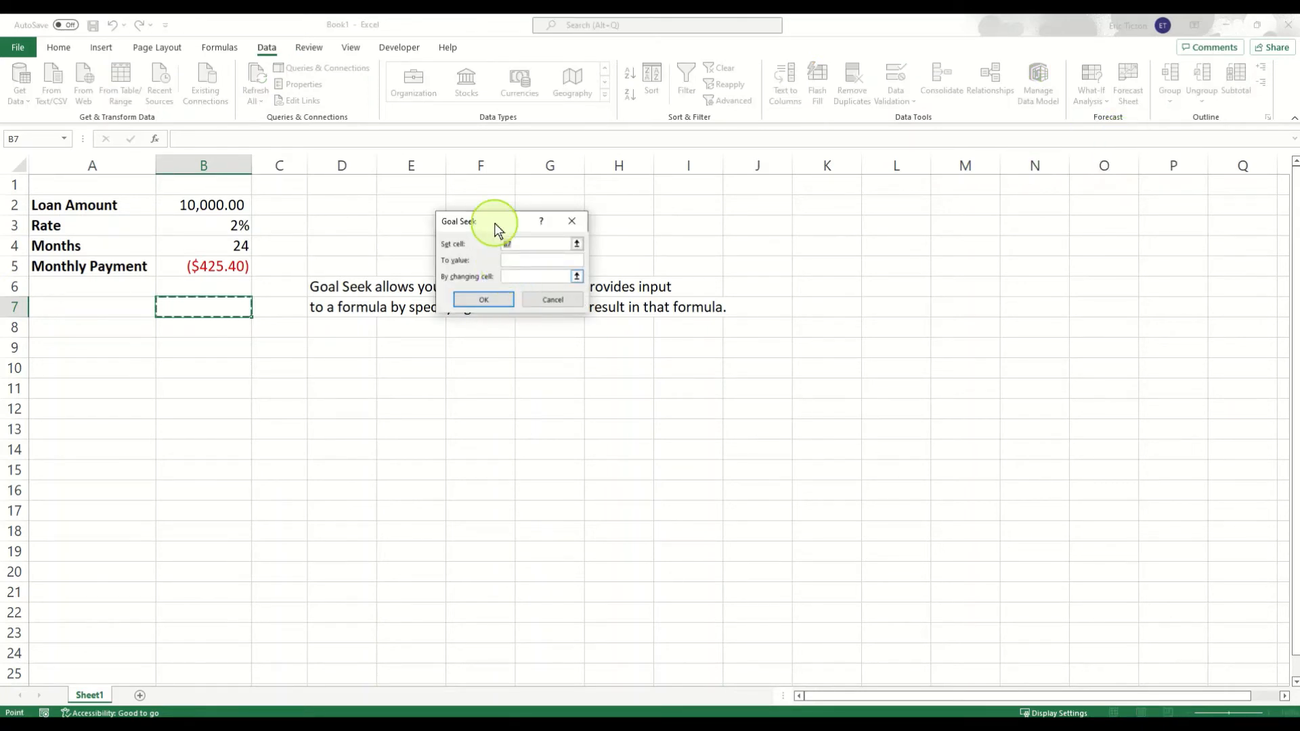
drag(494, 222, 325, 215)
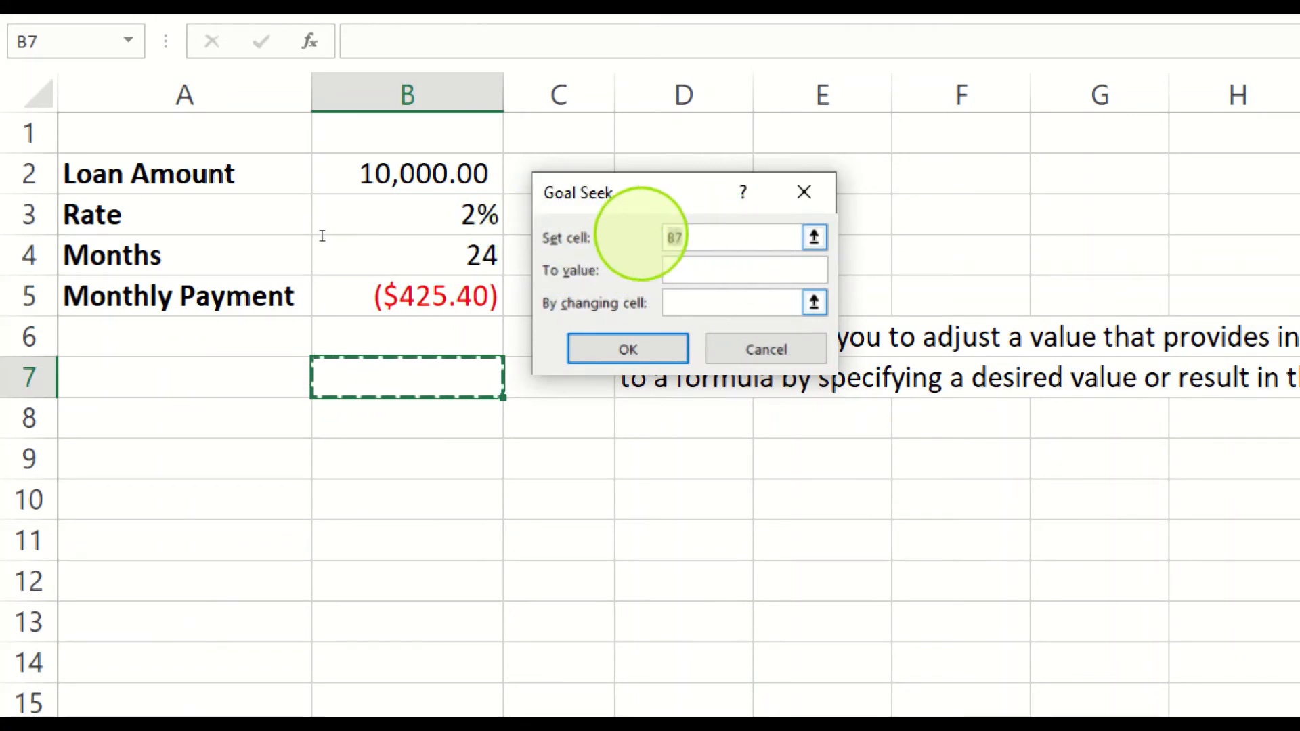
click(365, 296)
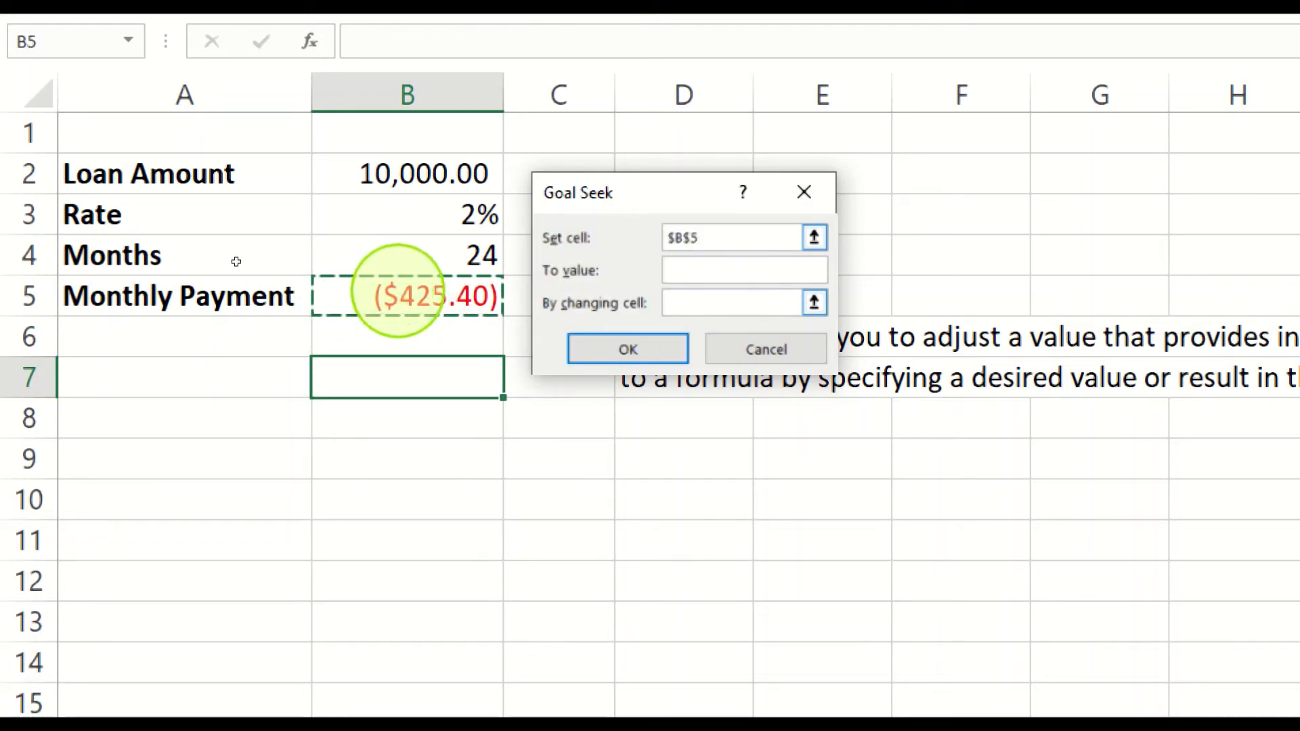
Step: Try Goal Seek for a monthly payment of -350 by changing the Months cell B4, and discard the result
key(Tab)
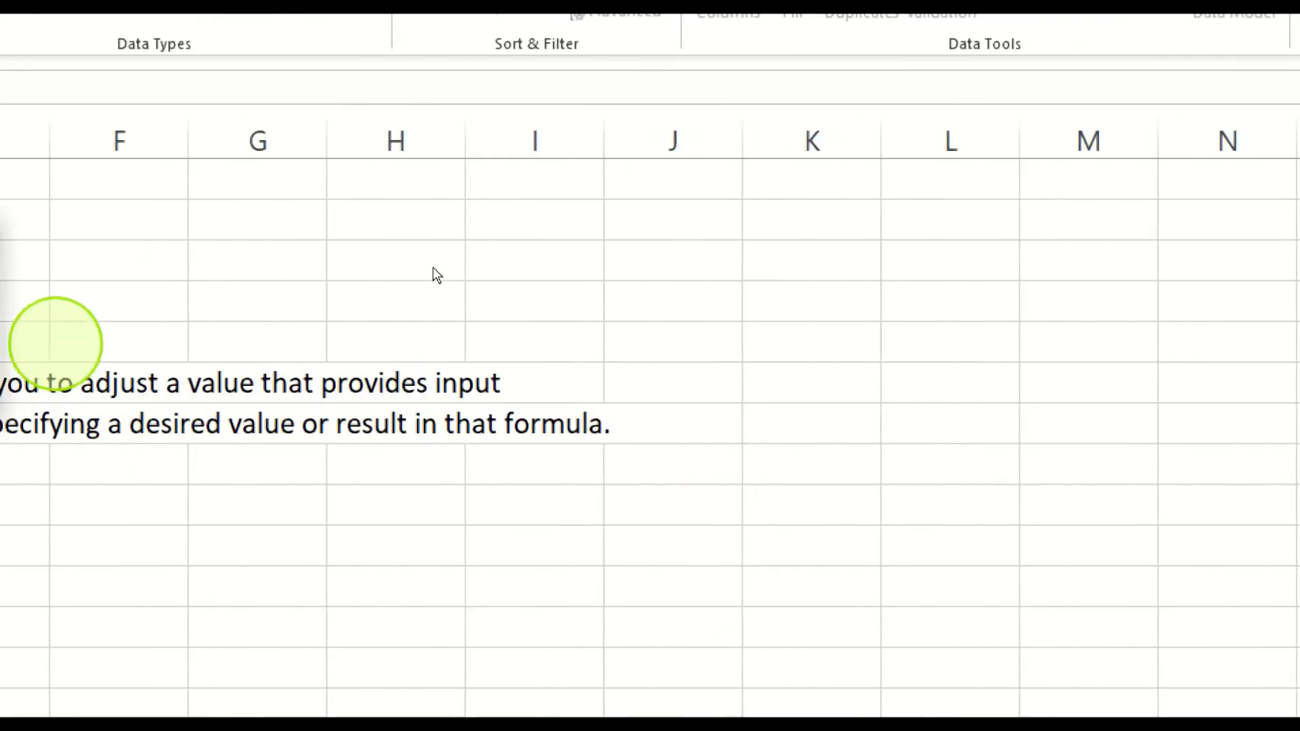
text(-)
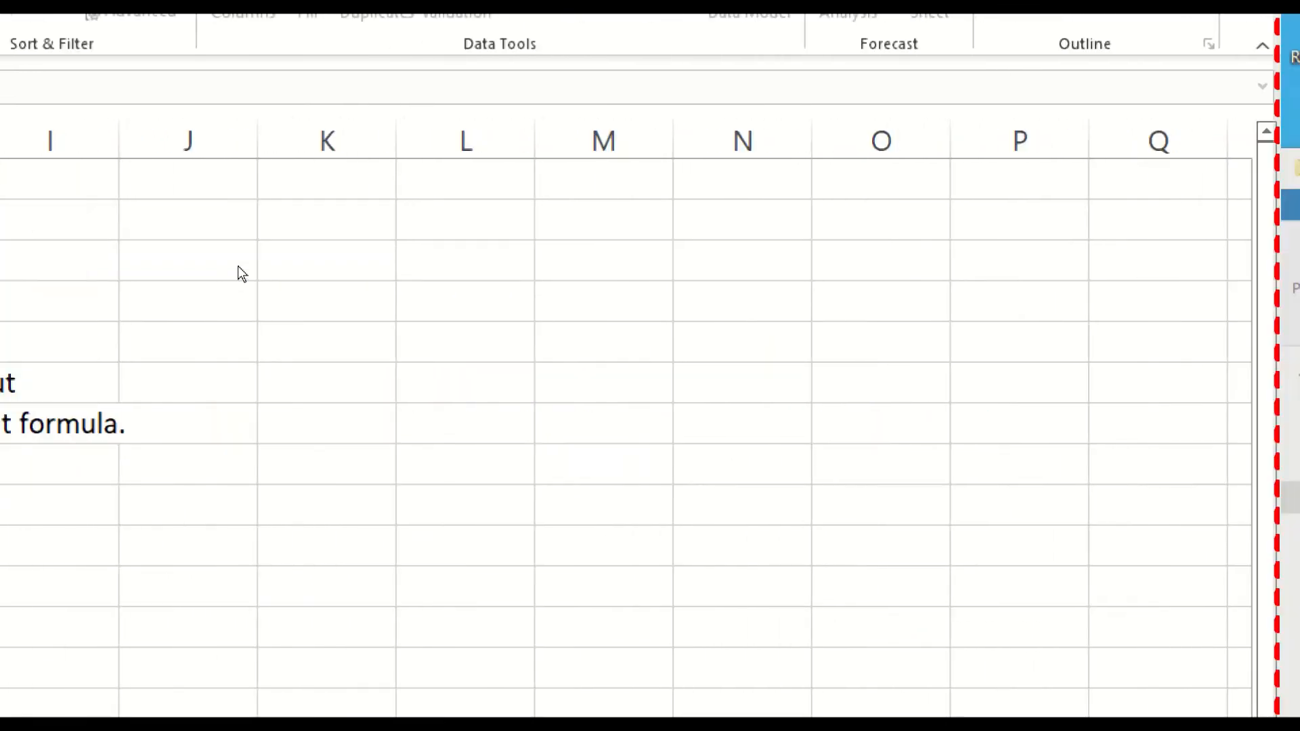
text(350)
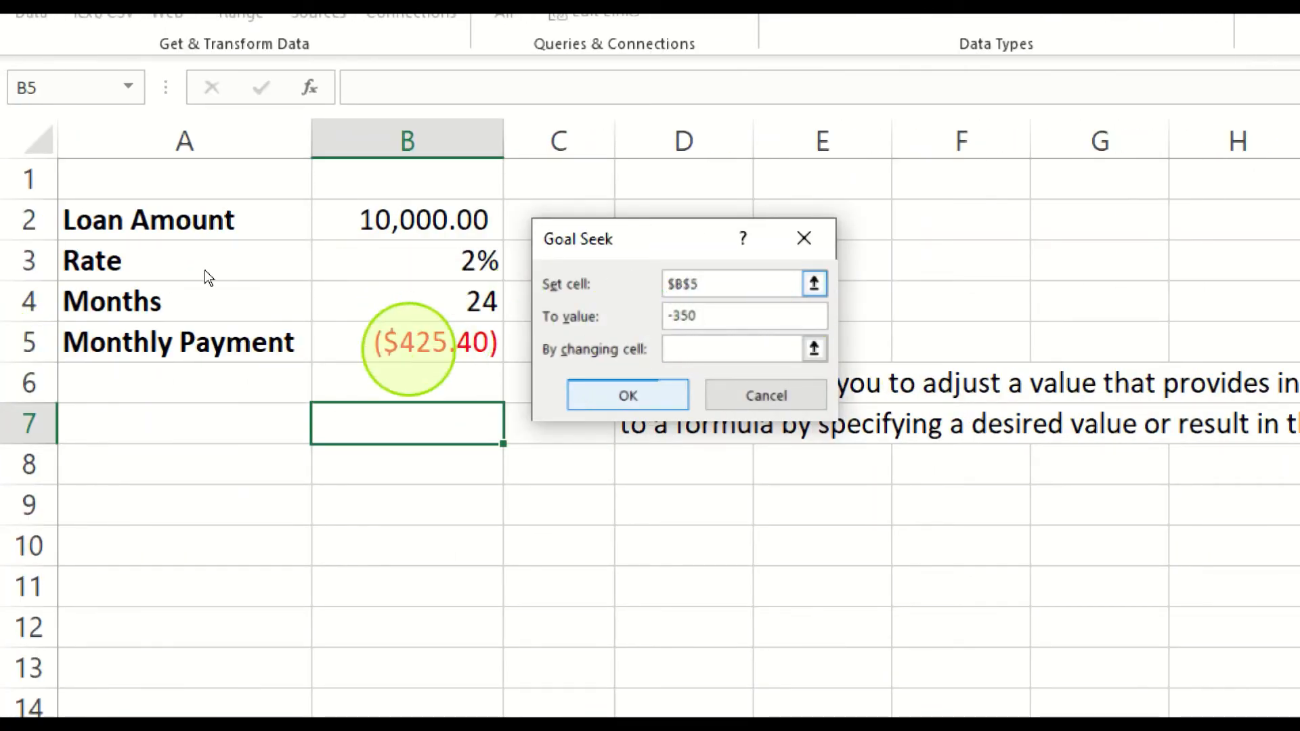
key(Tab)
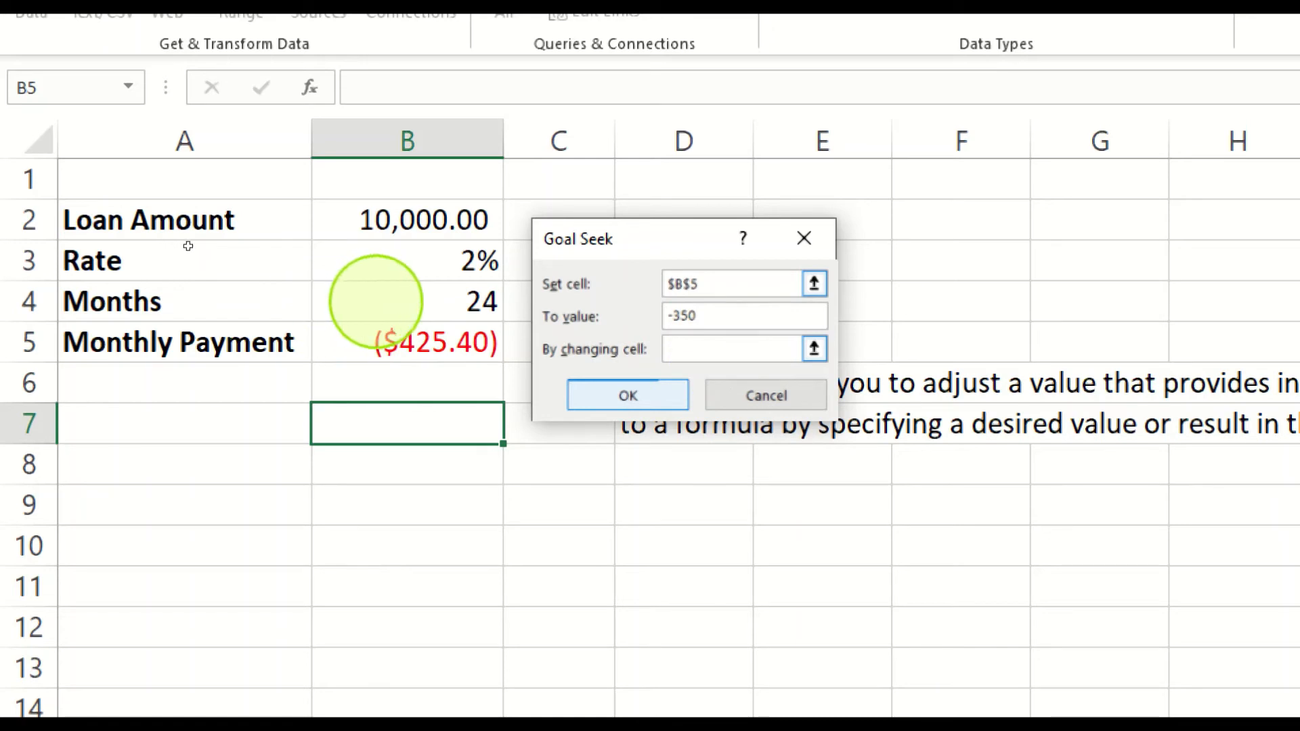
click(377, 299)
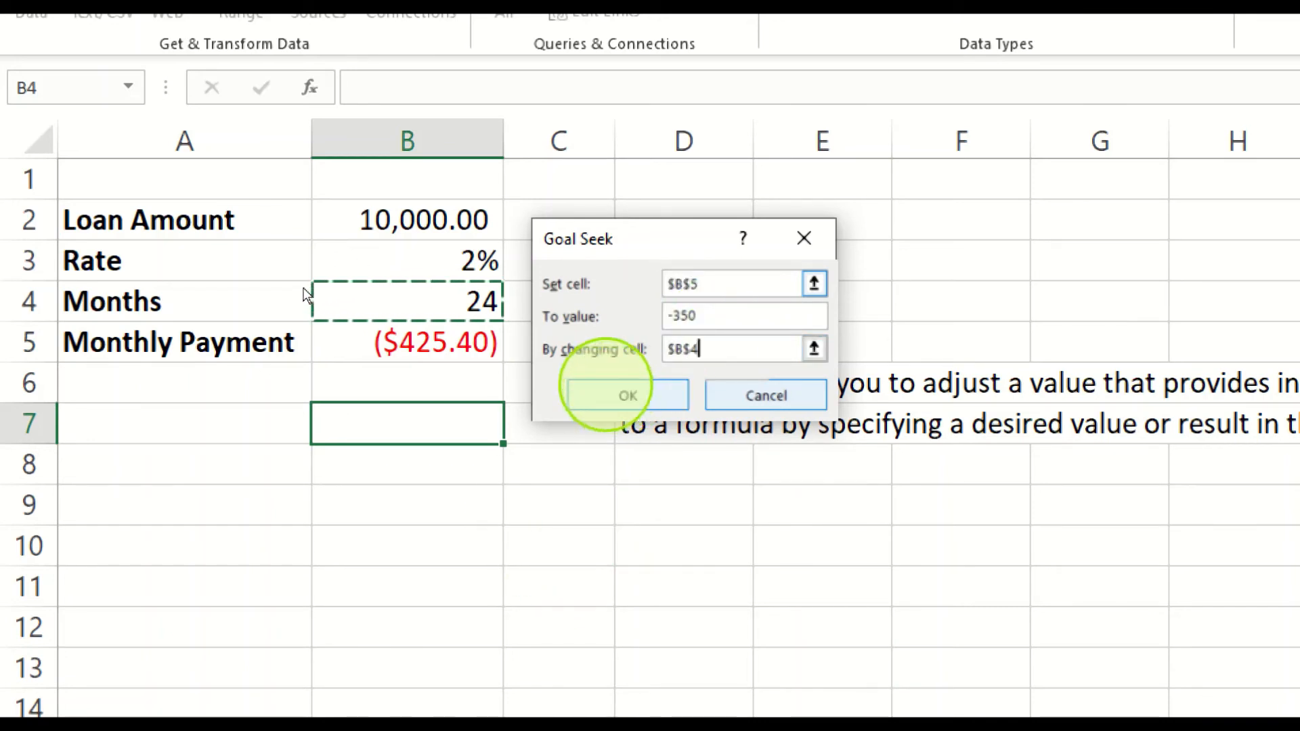
click(613, 392)
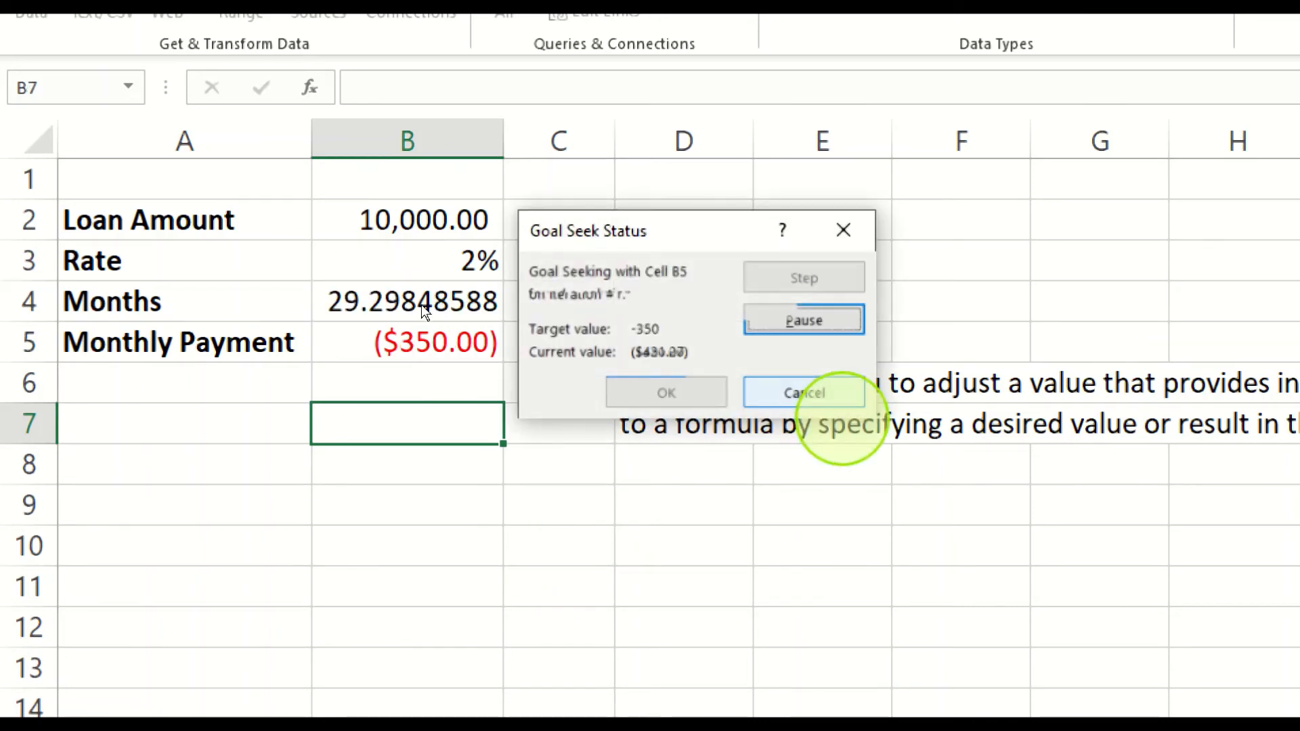
drag(580, 231, 644, 193)
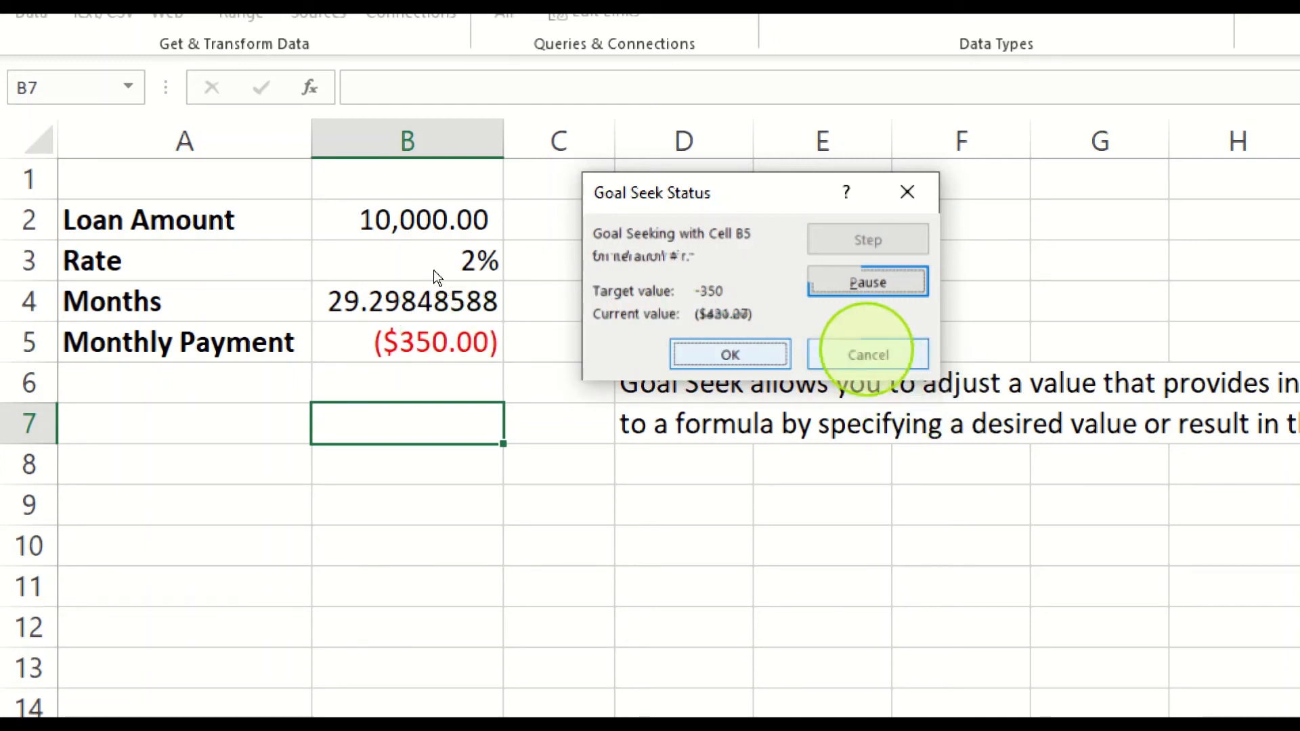
click(867, 349)
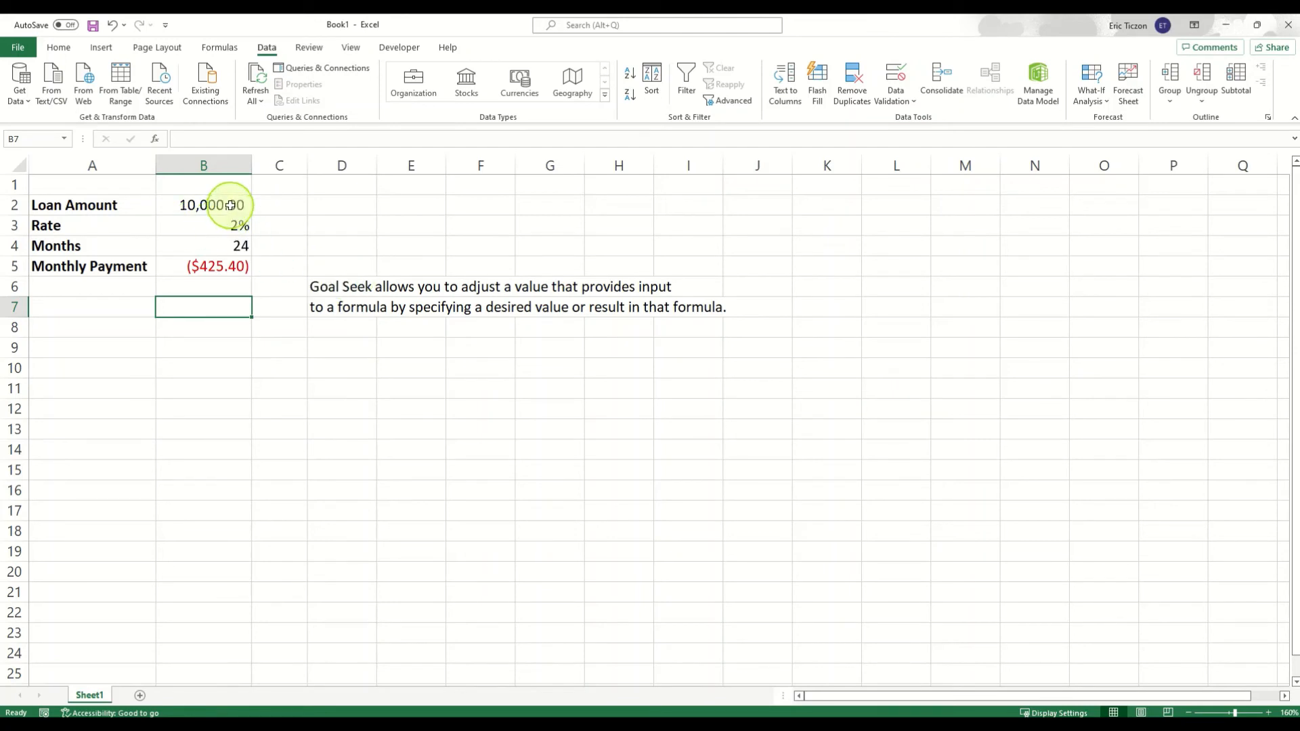
Step: Start a new Goal Seek with the Monthly Payment cell B5 as the set cell
click(214, 247)
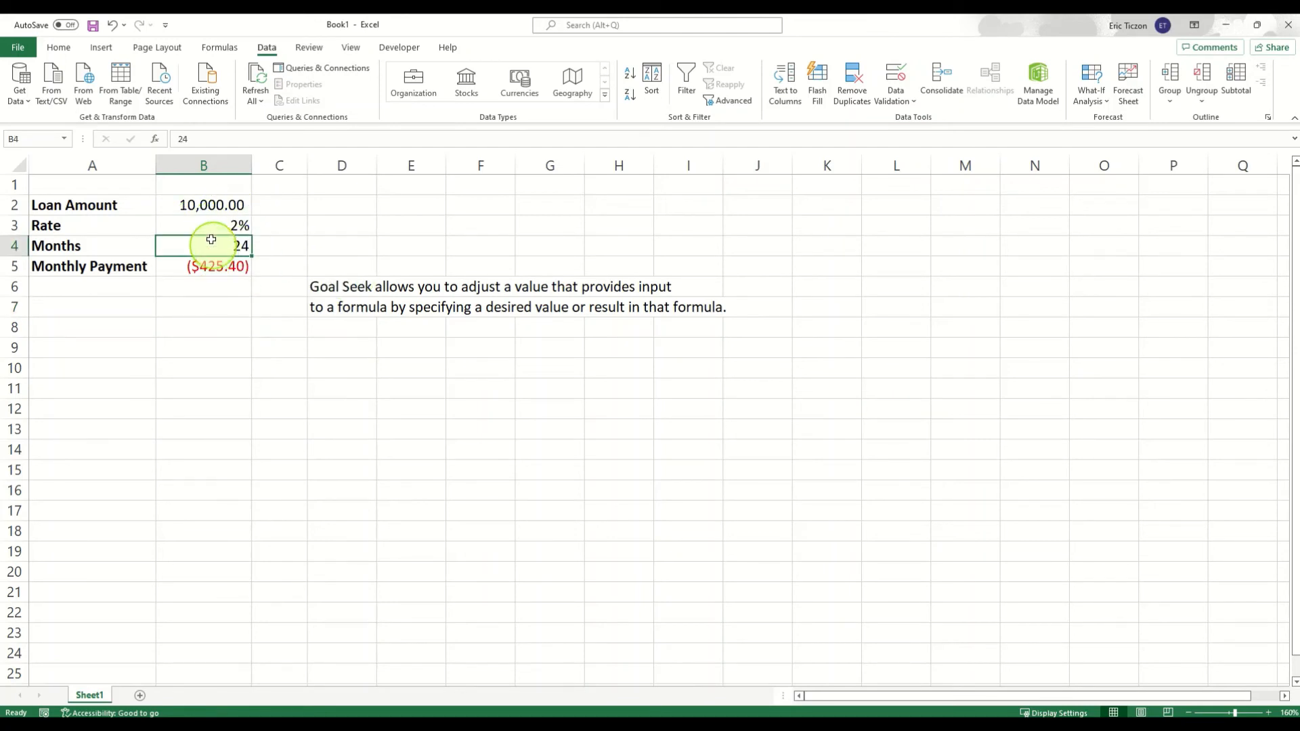
click(199, 205)
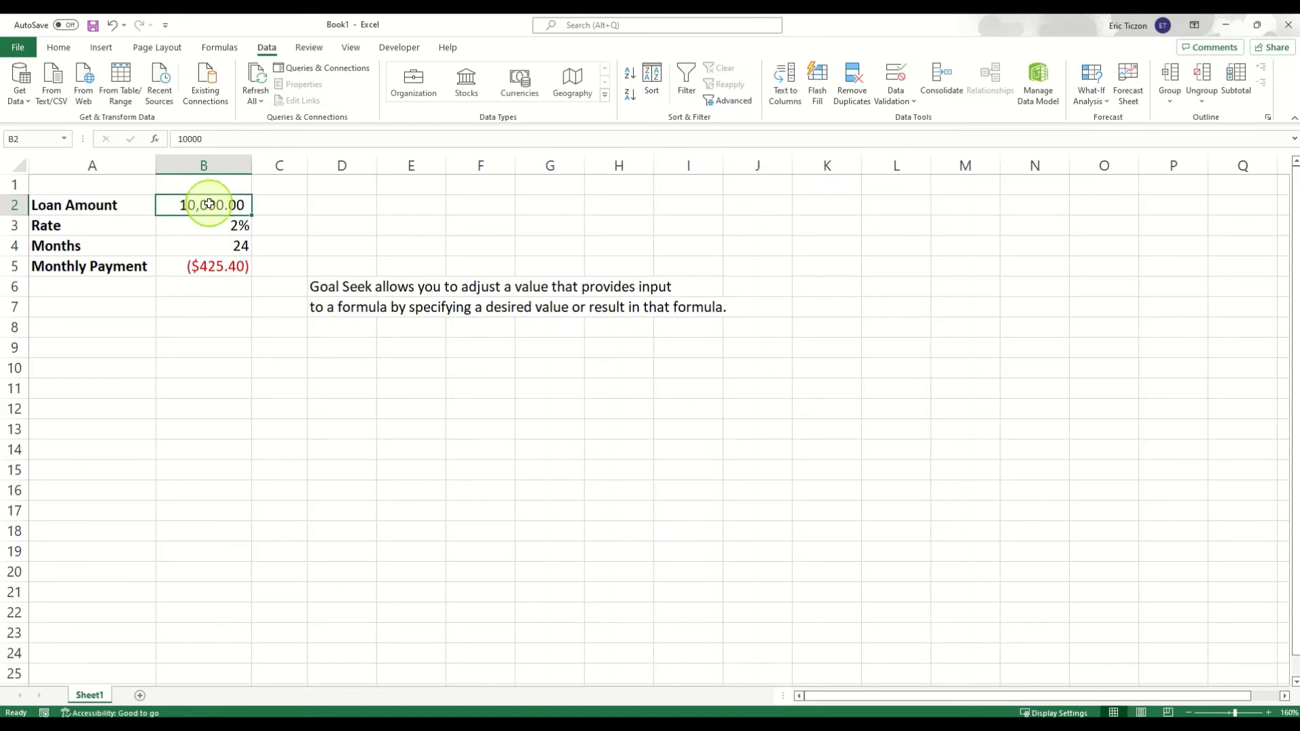
click(216, 245)
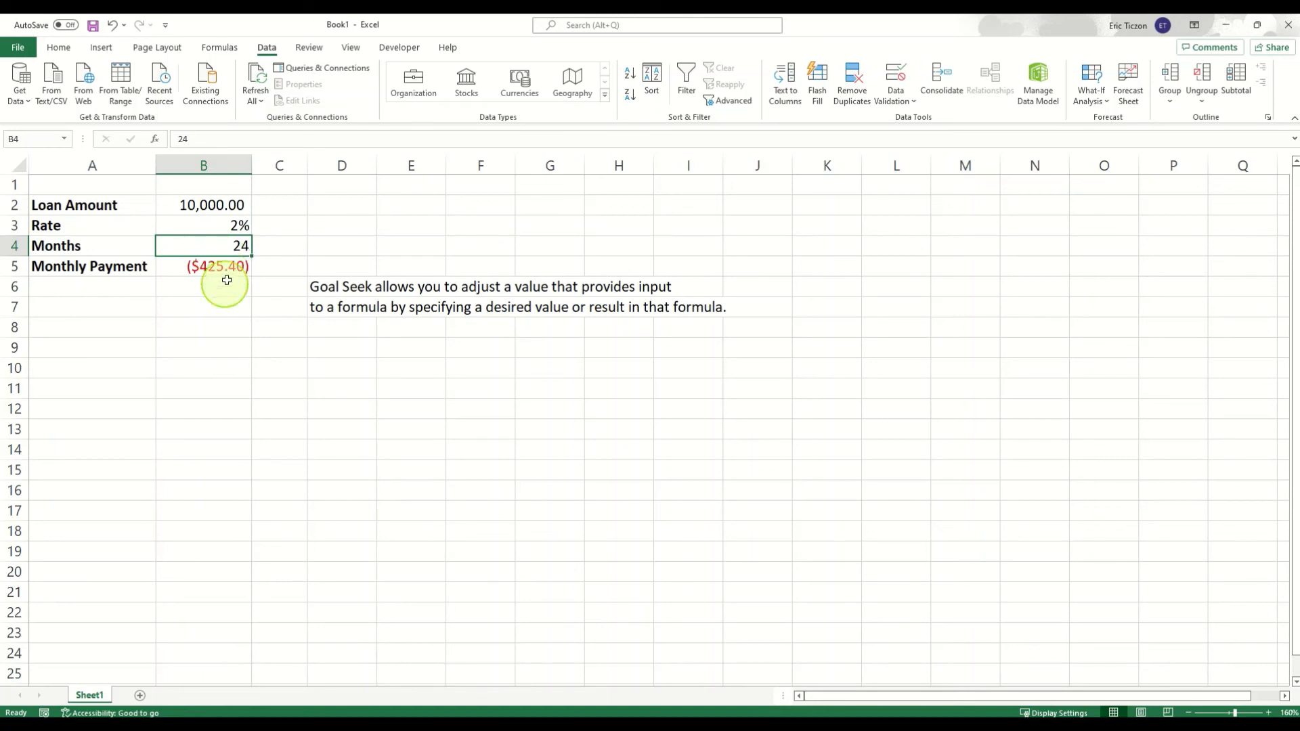
click(226, 303)
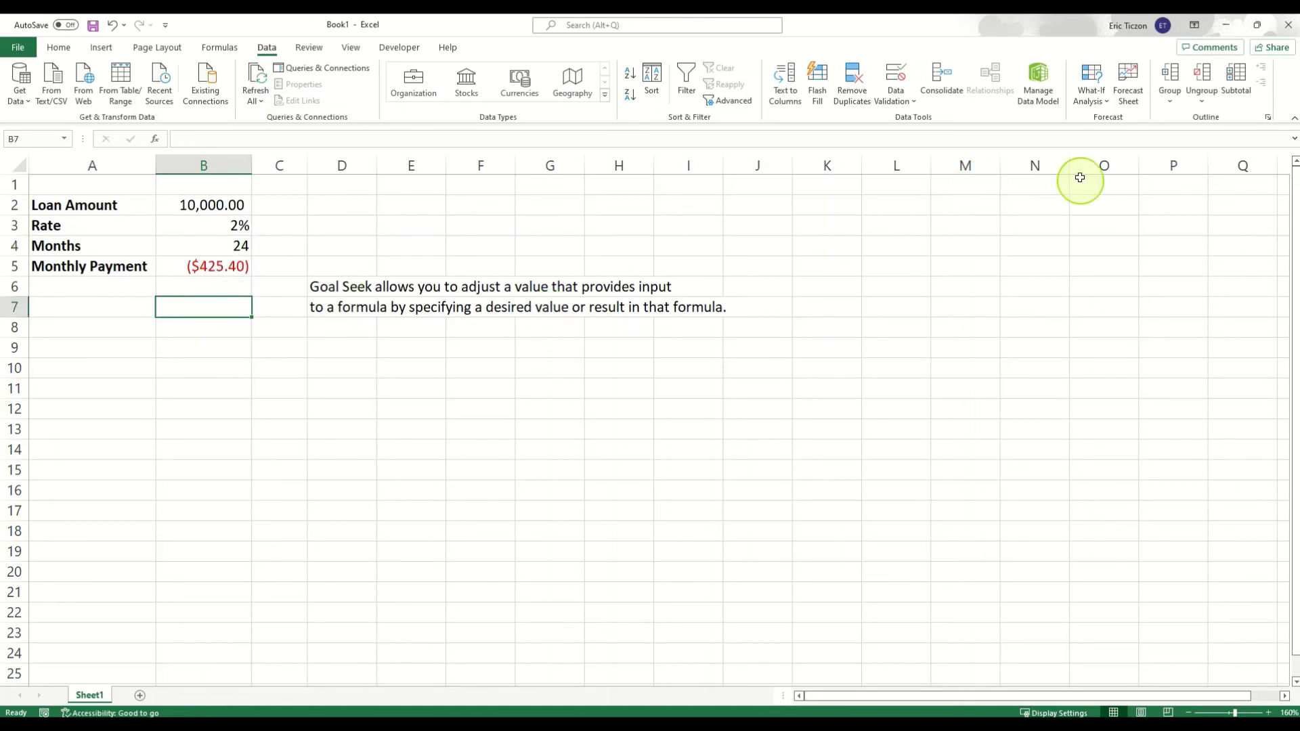
click(1084, 107)
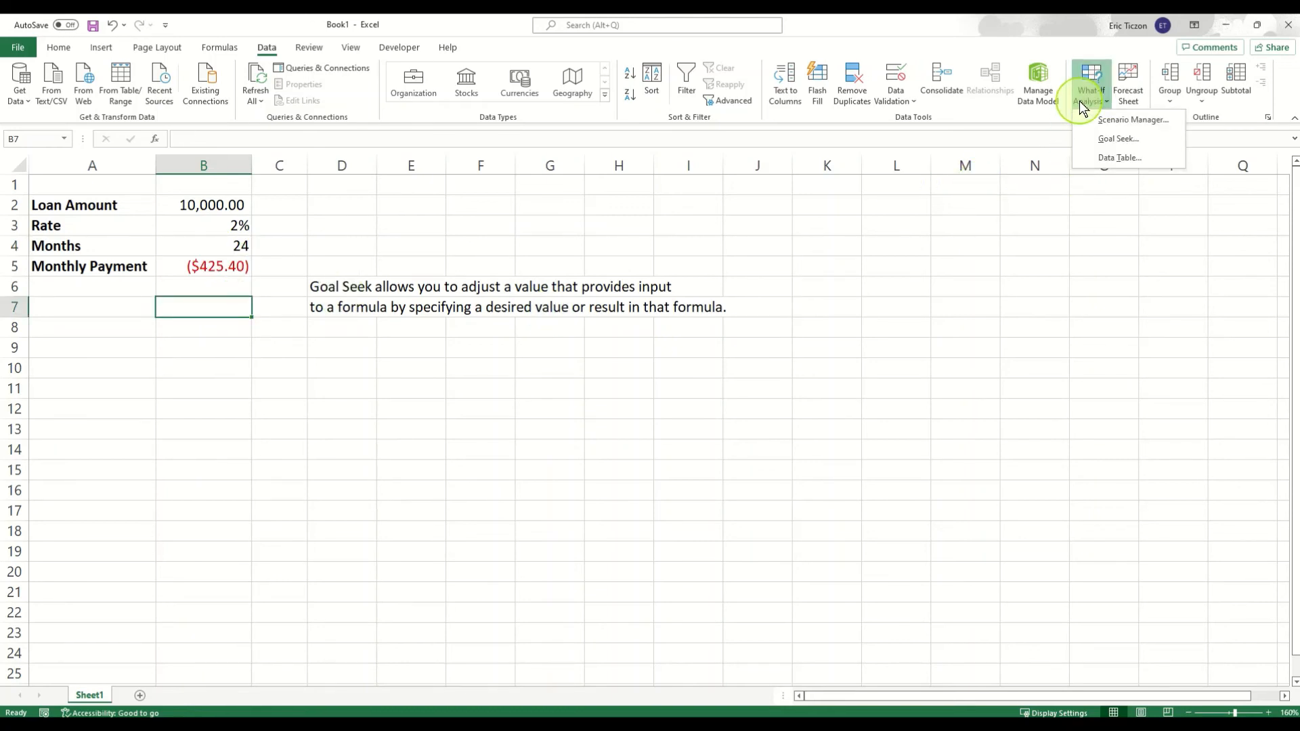
click(1121, 138)
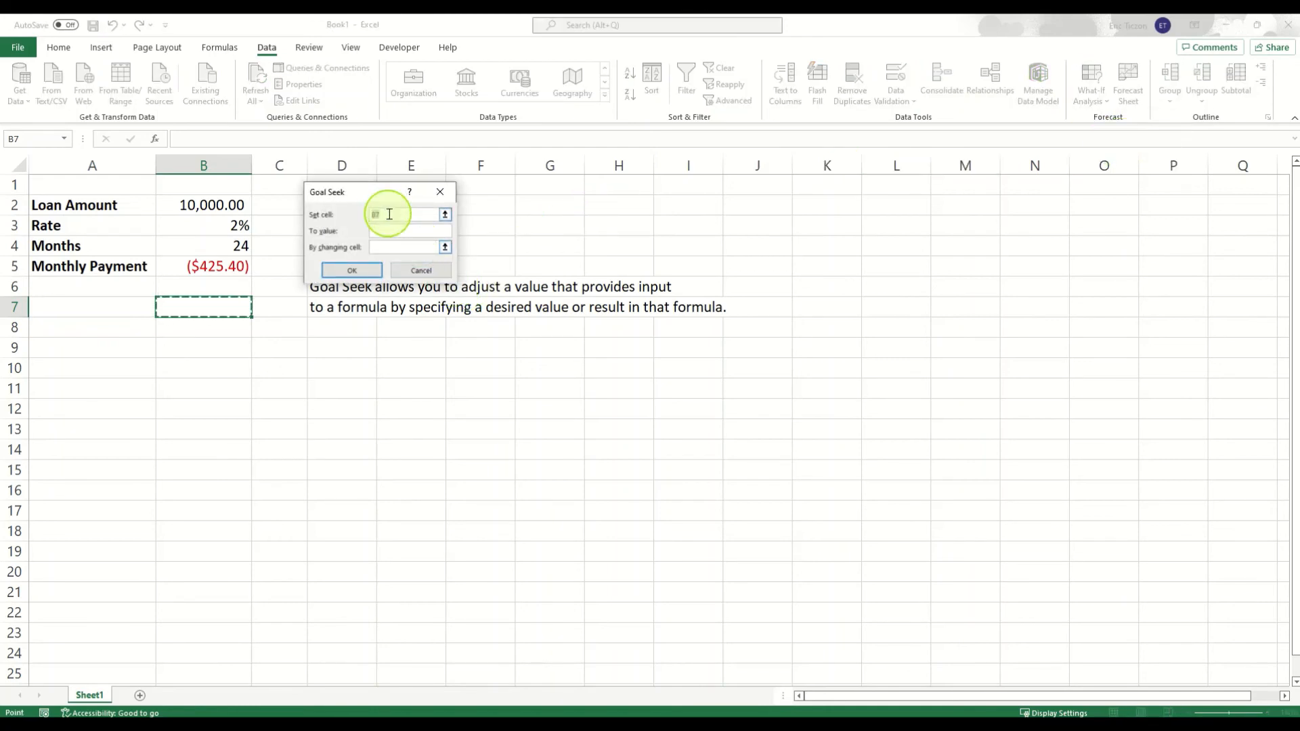
click(227, 266)
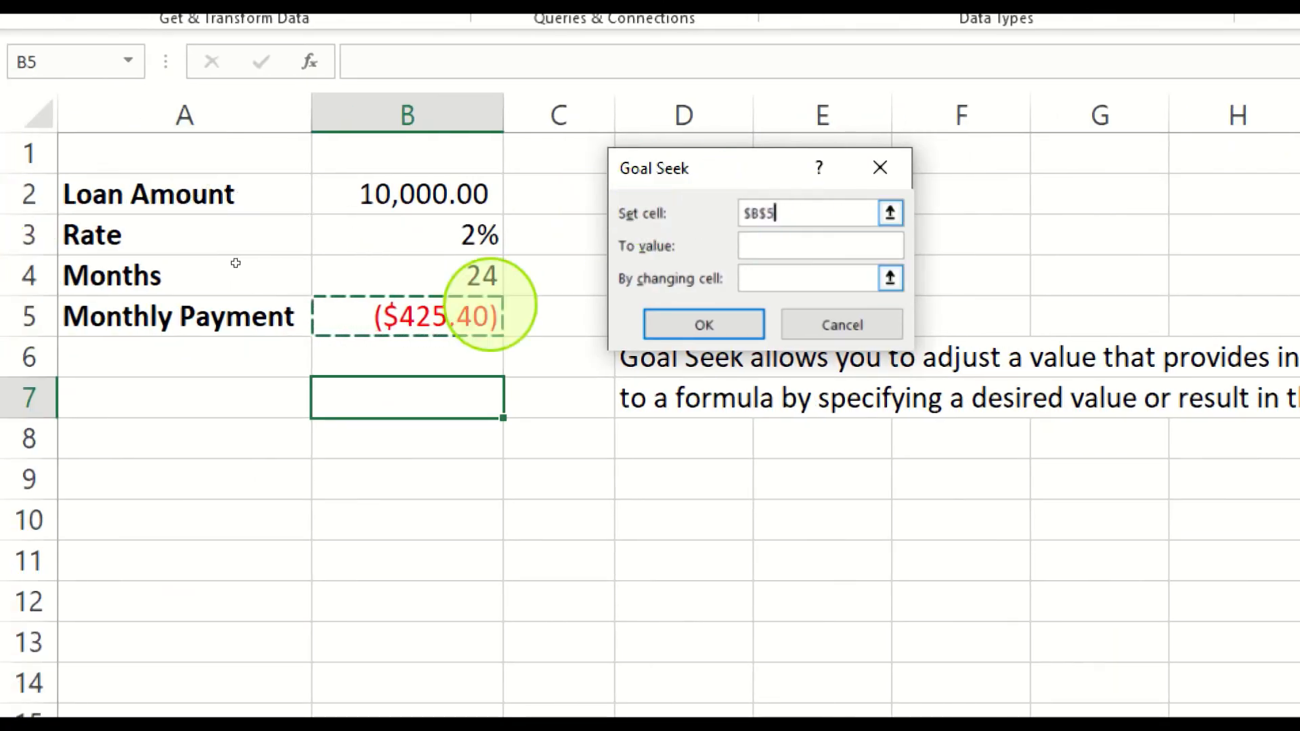
Step: Set the target value to -350 with the Loan Amount cell B2 as the changing cell, and run the goal seek
key(Tab)
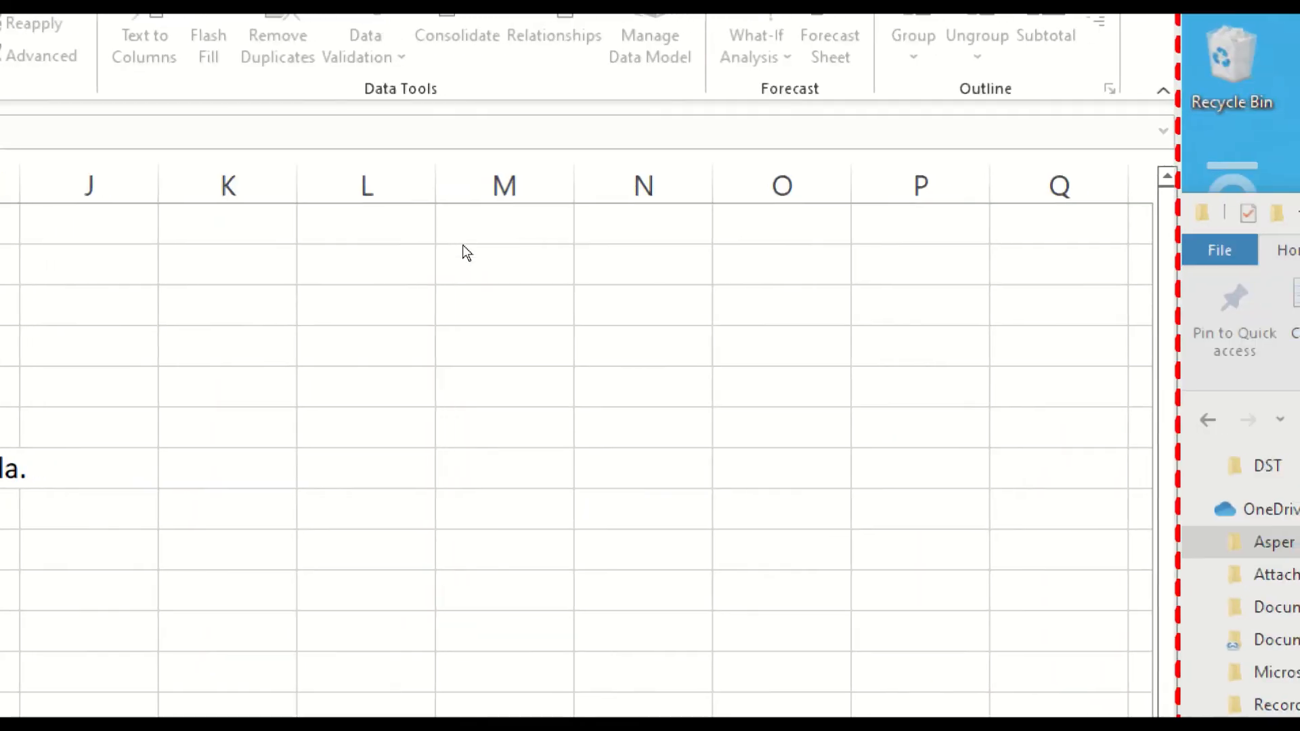
text(-350)
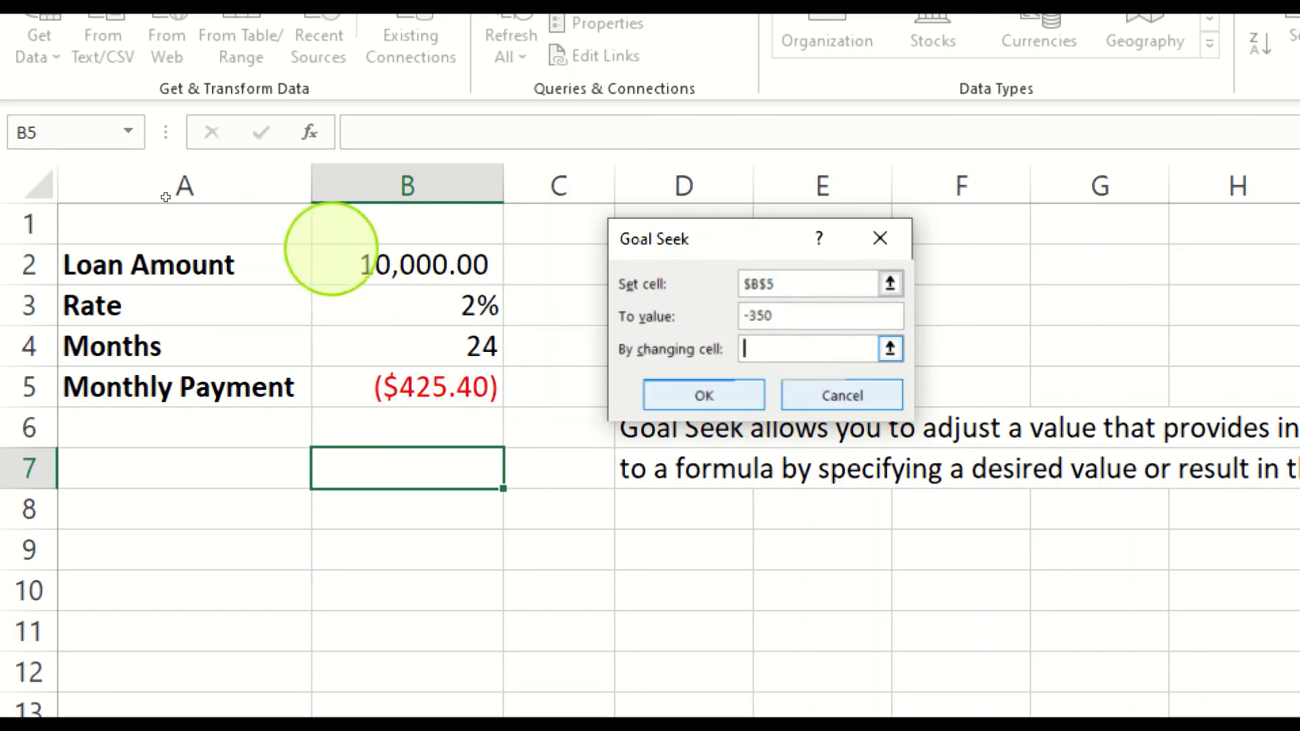
click(406, 265)
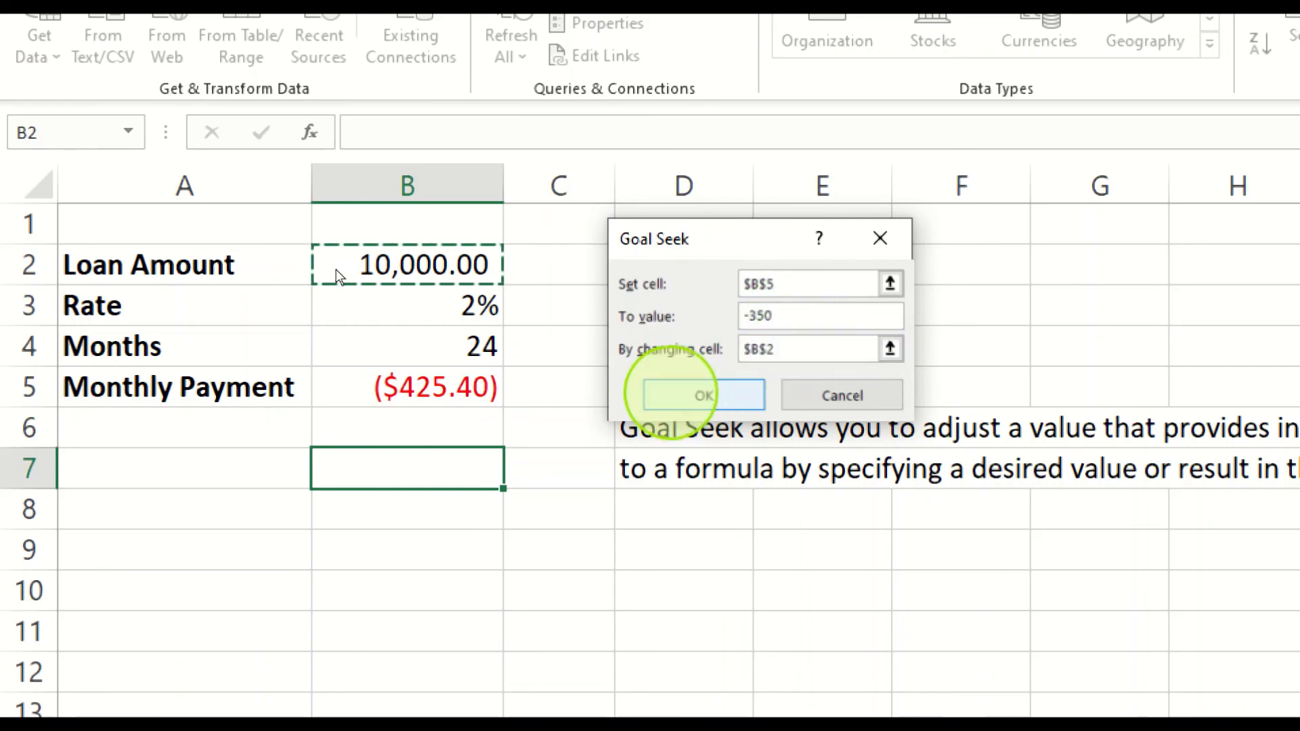
click(670, 393)
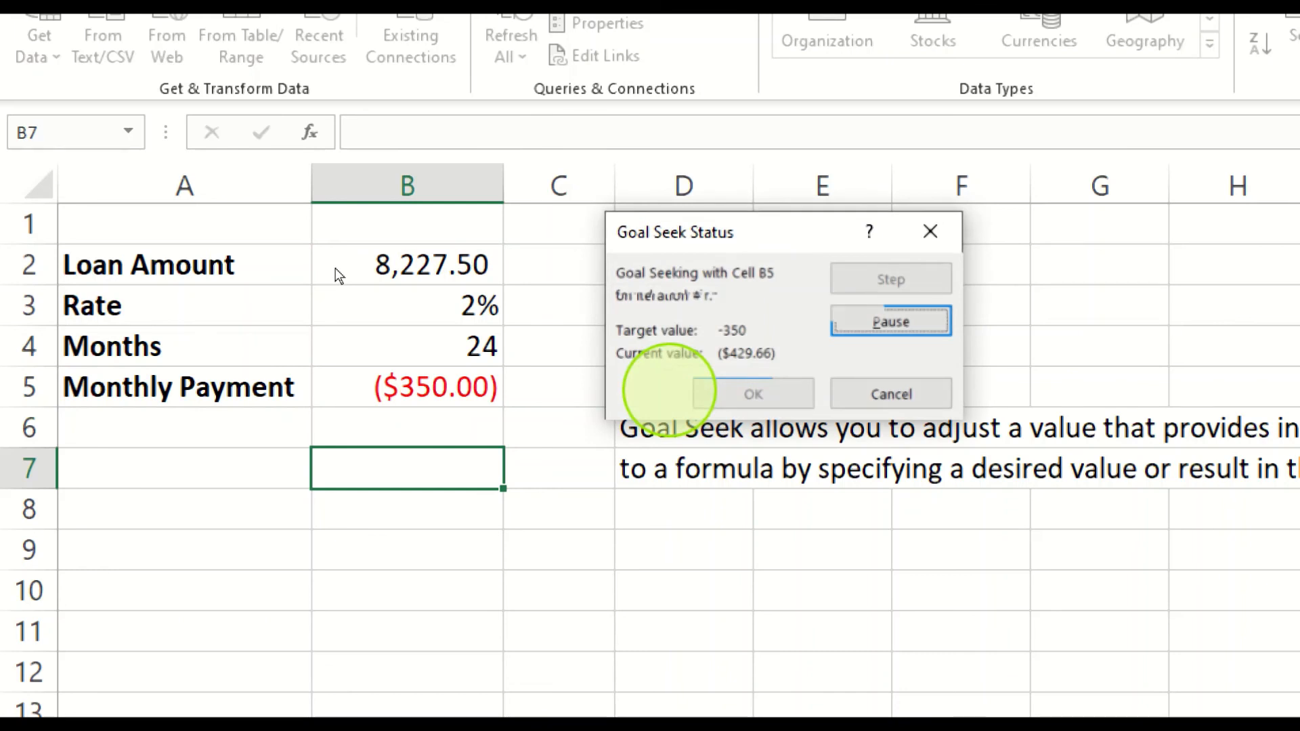